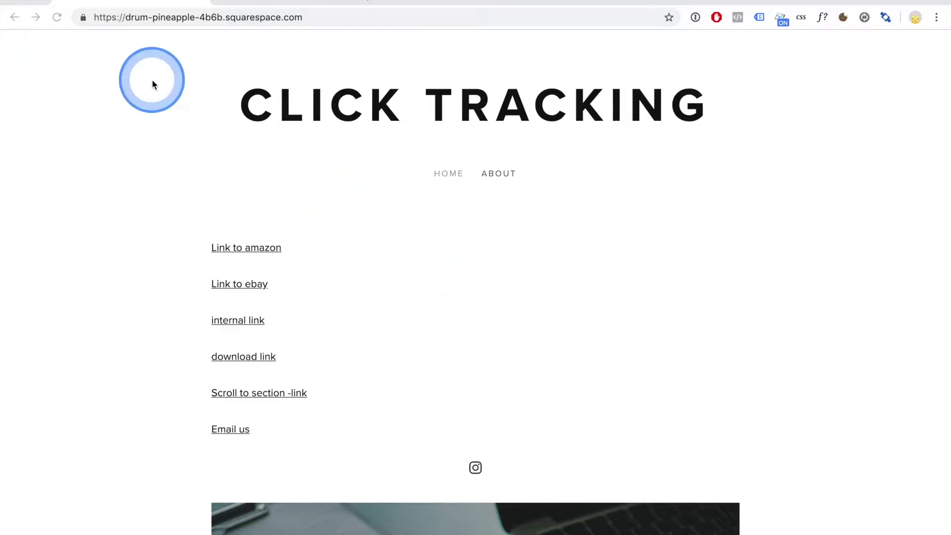
Review the jQuery header script and the click-tracking footer script in Code Injection
{"action": "left_click", "coordinate": [11, 43]}
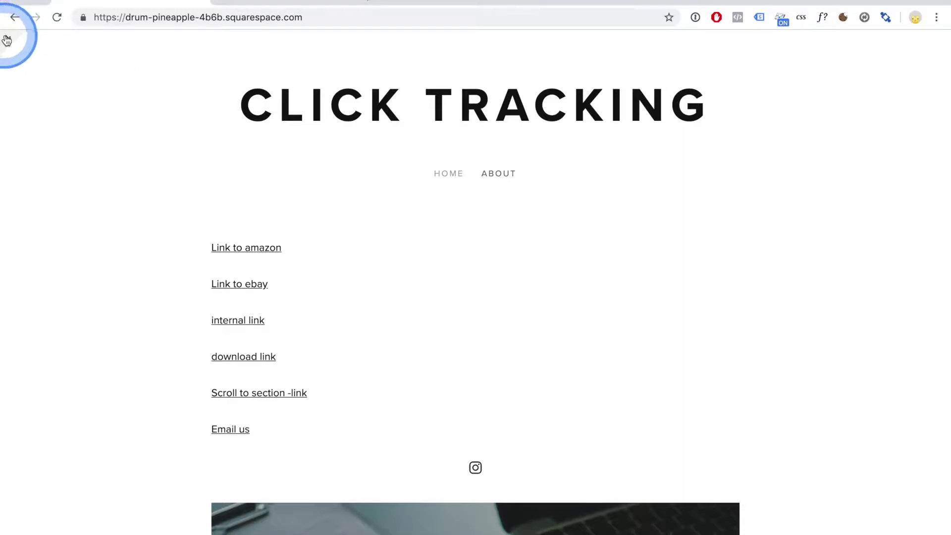
{"action": "scroll", "coordinate": [6, 41], "scroll_direction": "left", "scroll_amount": 5}
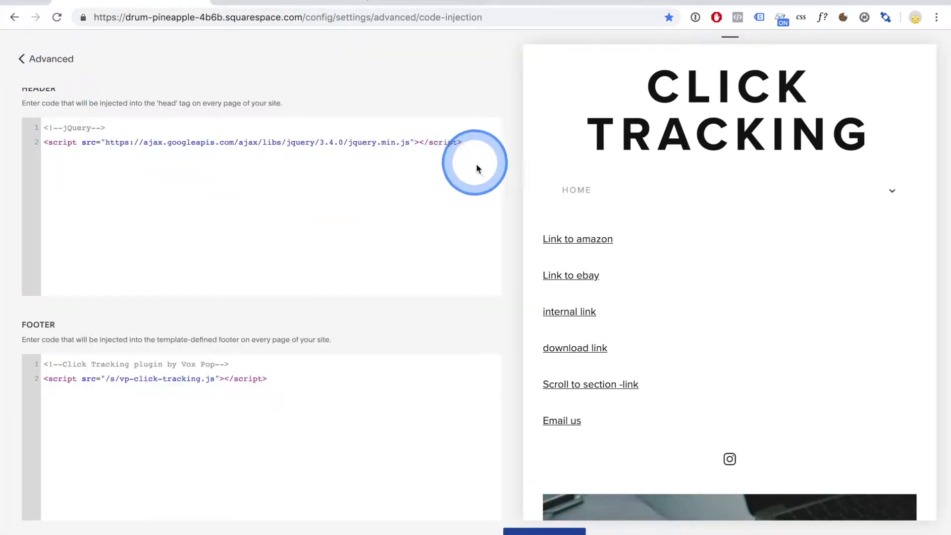
{"action": "left_click_drag", "start_coordinate": [477, 169], "coordinate": [5, 127]}
{"action": "left_click_drag", "start_coordinate": [297, 452], "coordinate": [21, 361]}
{"action": "left_click", "coordinate": [206, 418]}
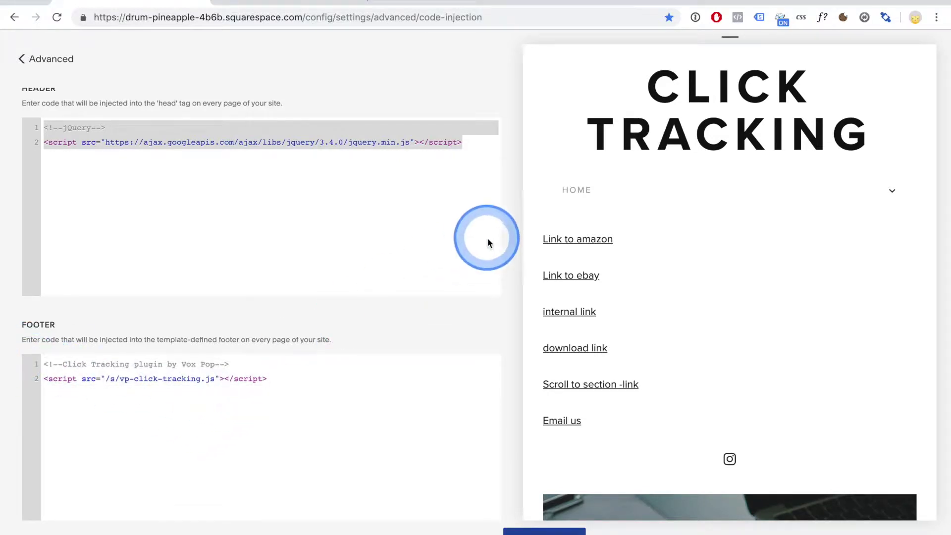
Preview the live site in a private window, then bring up the Analytics Realtime Events report
{"action": "left_click", "coordinate": [532, 53]}
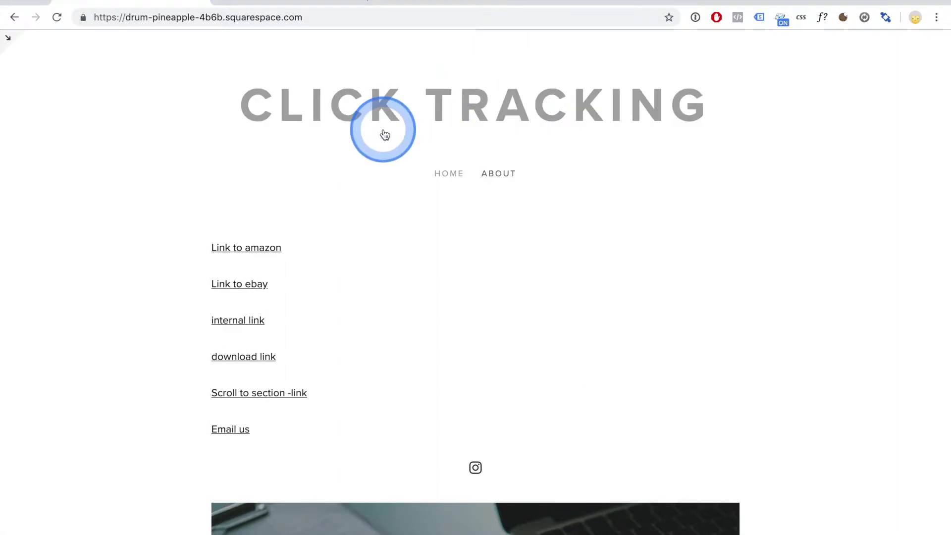
{"action": "left_click", "coordinate": [252, 126]}
{"action": "left_click", "coordinate": [419, 93]}
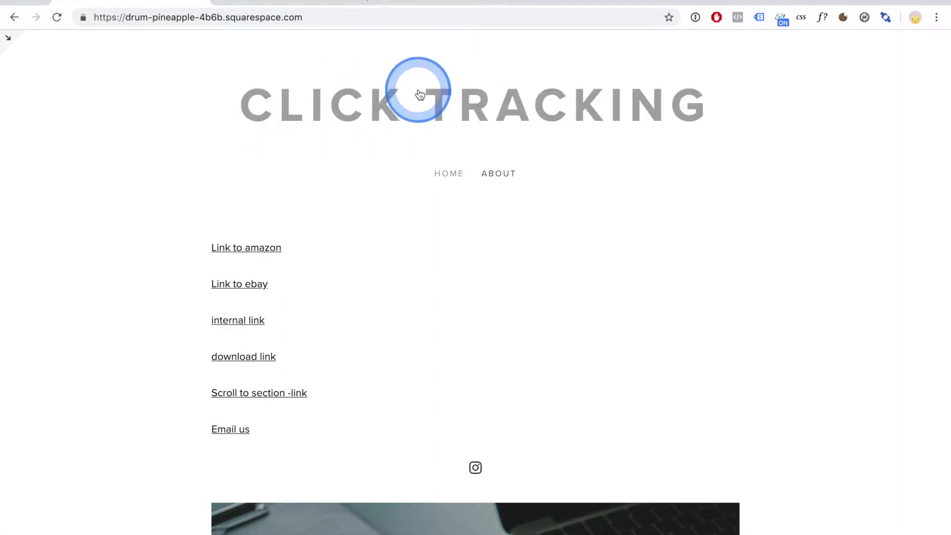
{"action": "key", "text": "super+grave"}
{"action": "left_click", "coordinate": [418, 92]}
{"action": "left_click", "coordinate": [543, 3]}
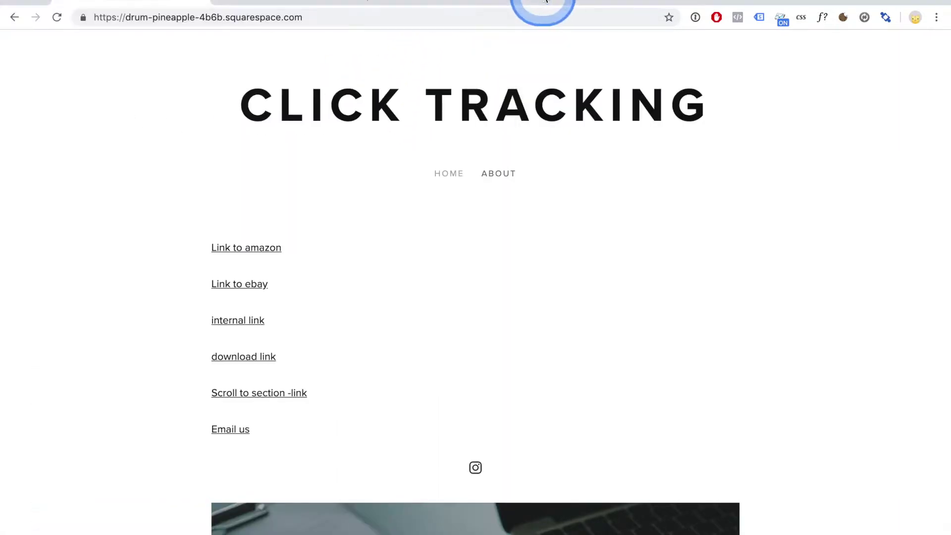
{"action": "left_click", "coordinate": [337, 1]}
{"action": "left_click", "coordinate": [39, 138]}
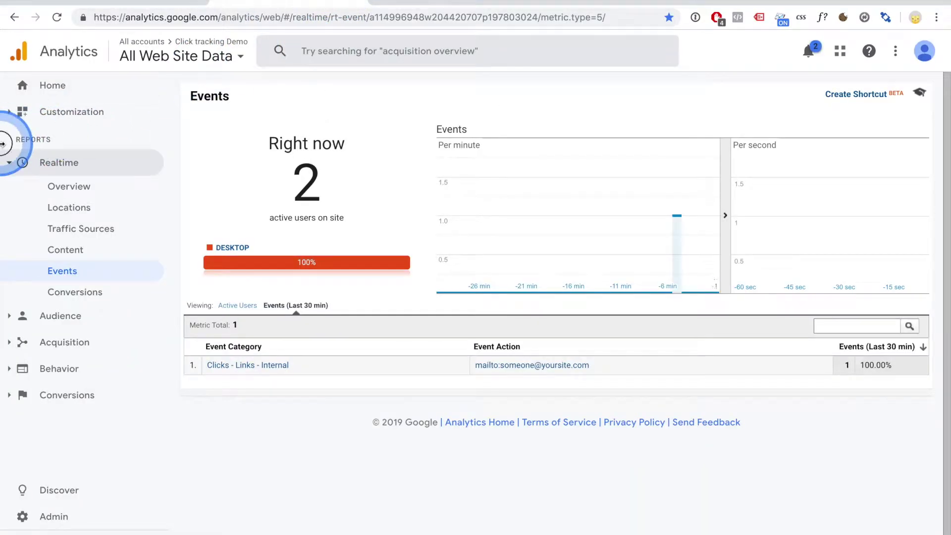
Place Realtime Events beside a narrow private site window and follow the site's Link to amazon
{"action": "left_click_drag", "start_coordinate": [2, 144], "coordinate": [498, 144]}
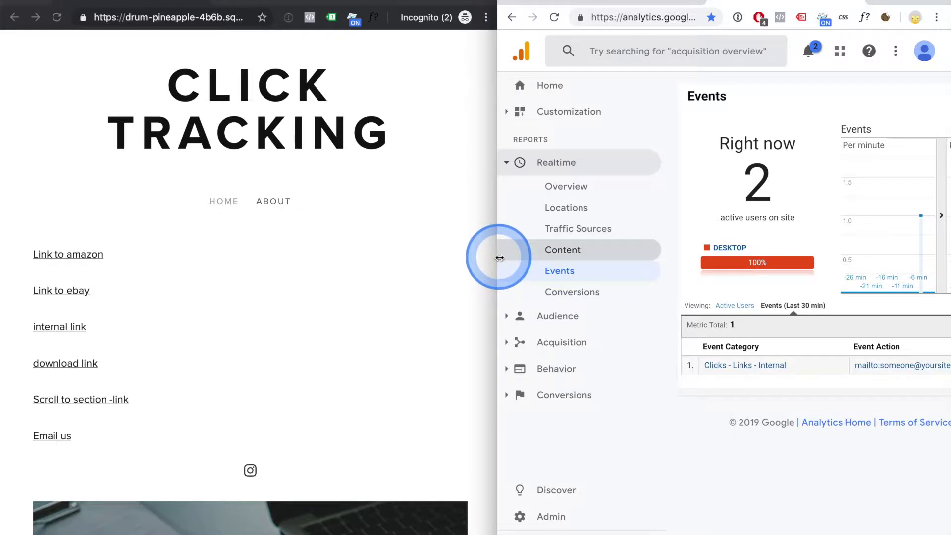
{"action": "left_click_drag", "start_coordinate": [495, 254], "coordinate": [299, 259]}
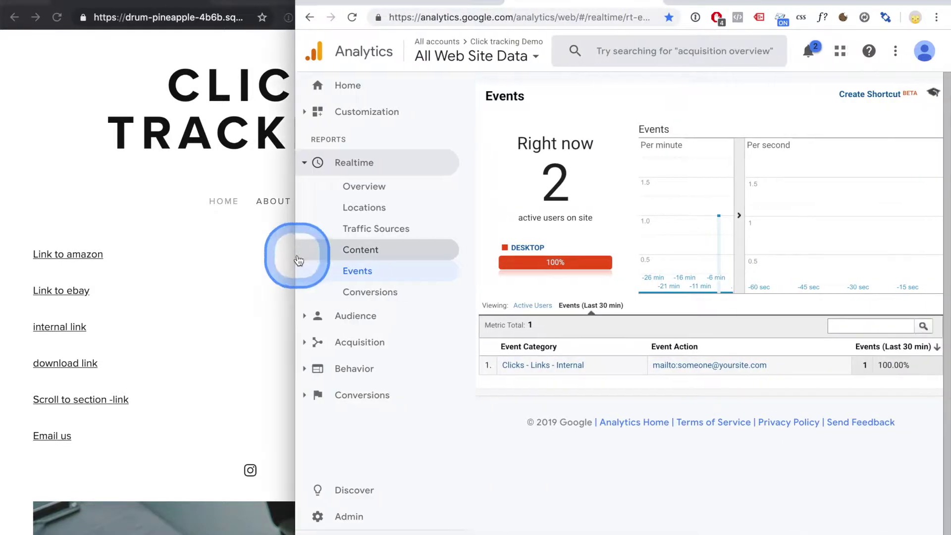
{"action": "left_click", "coordinate": [227, 262]}
{"action": "left_click", "coordinate": [503, 246]}
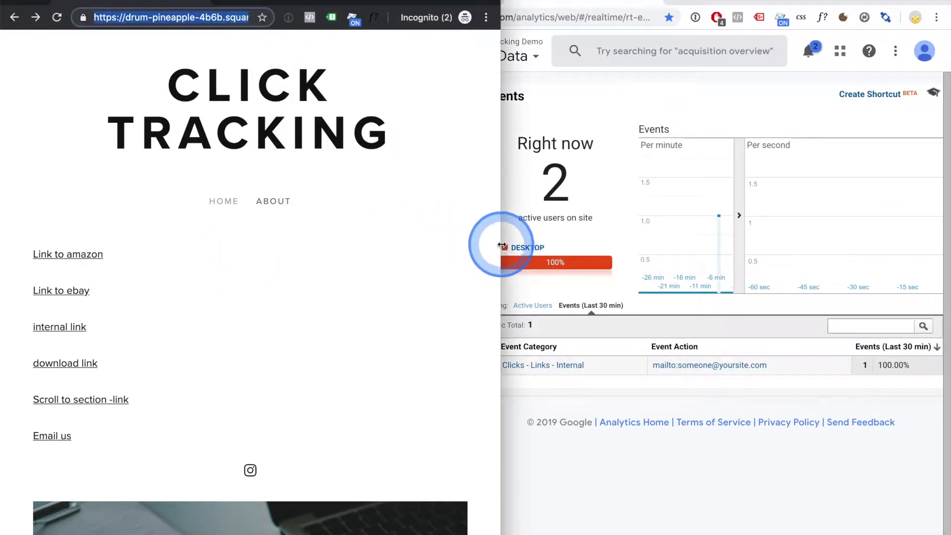
{"action": "left_click_drag", "start_coordinate": [501, 244], "coordinate": [328, 242]}
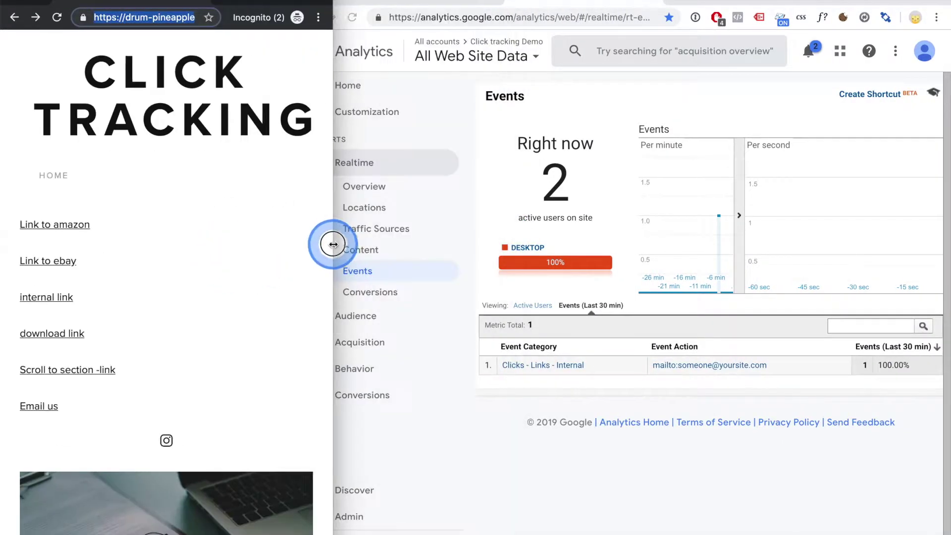
{"action": "left_click", "coordinate": [60, 219]}
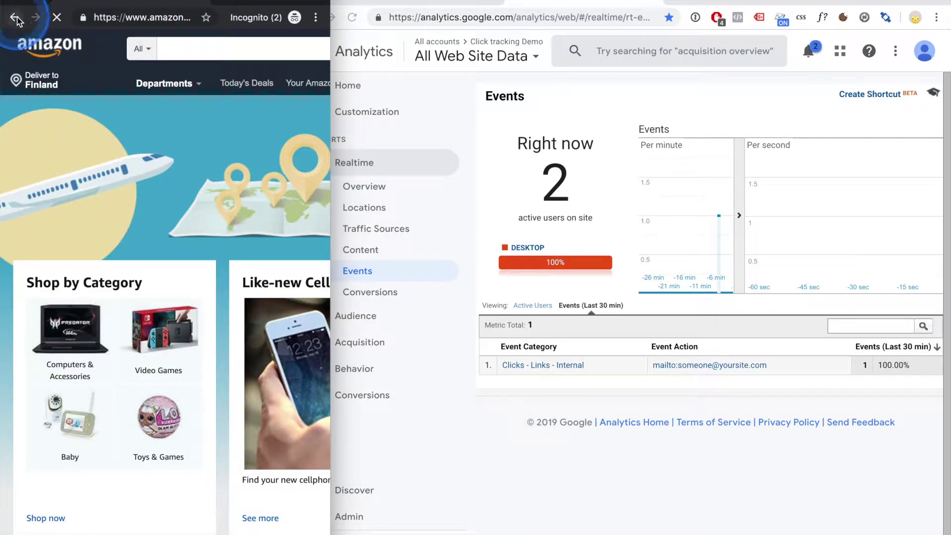
{"action": "left_click", "coordinate": [760, 328]}
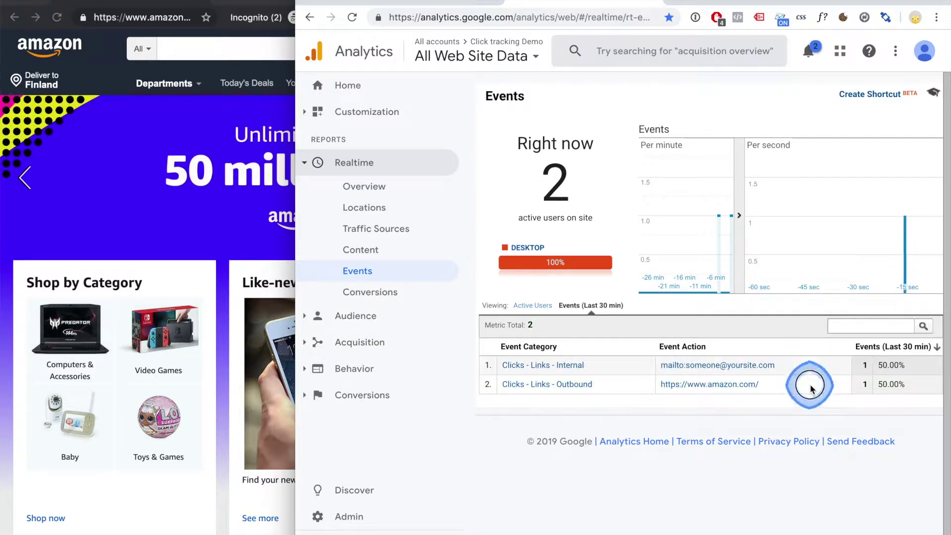
{"action": "left_click_drag", "start_coordinate": [811, 388], "coordinate": [657, 389]}
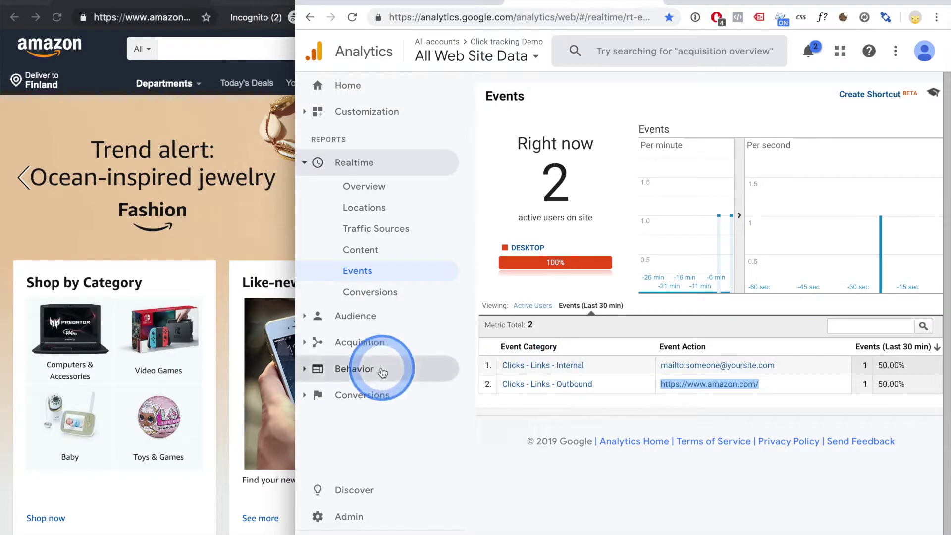
{"action": "left_click", "coordinate": [233, 241]}
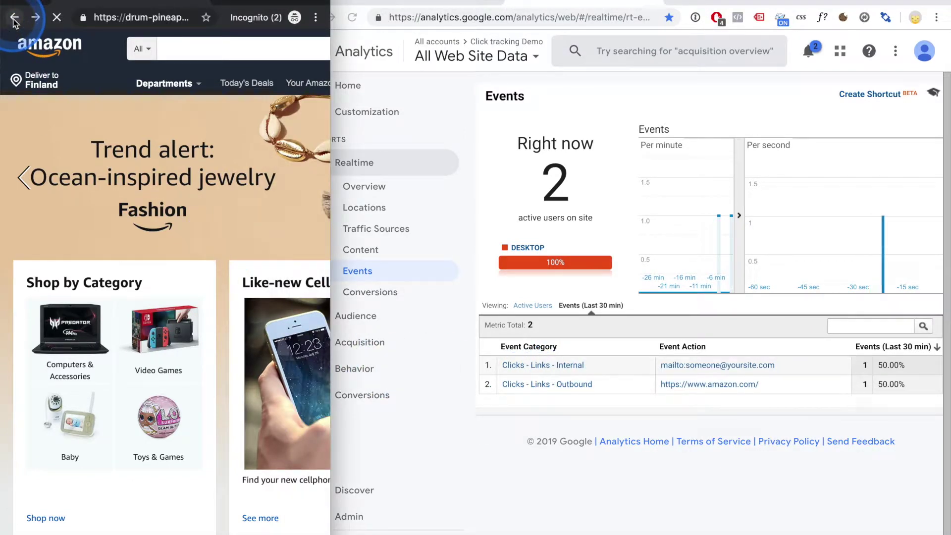
Click the Link to ebay, internal link, download link and Scroll to section test links
{"action": "scroll", "coordinate": [98, 158], "scroll_direction": "down", "scroll_amount": 2}
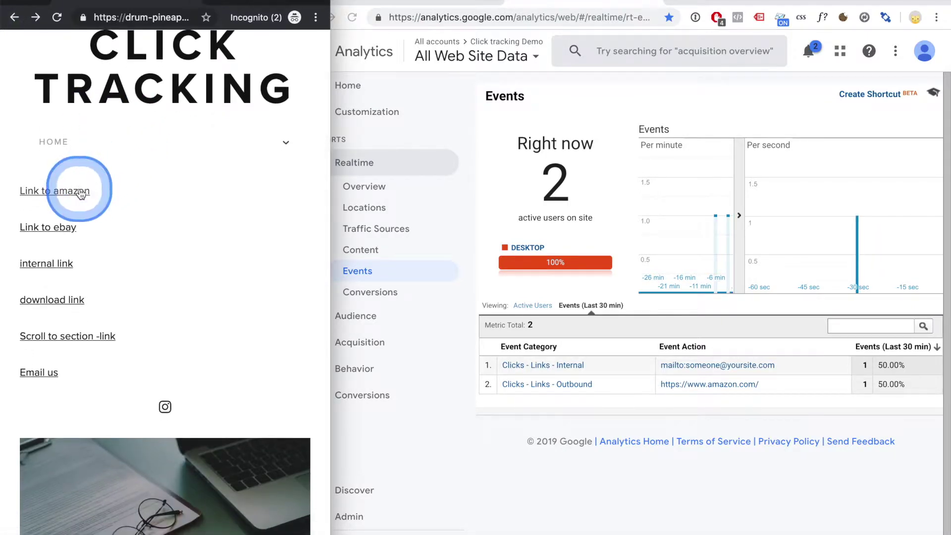
{"action": "left_click", "coordinate": [61, 227]}
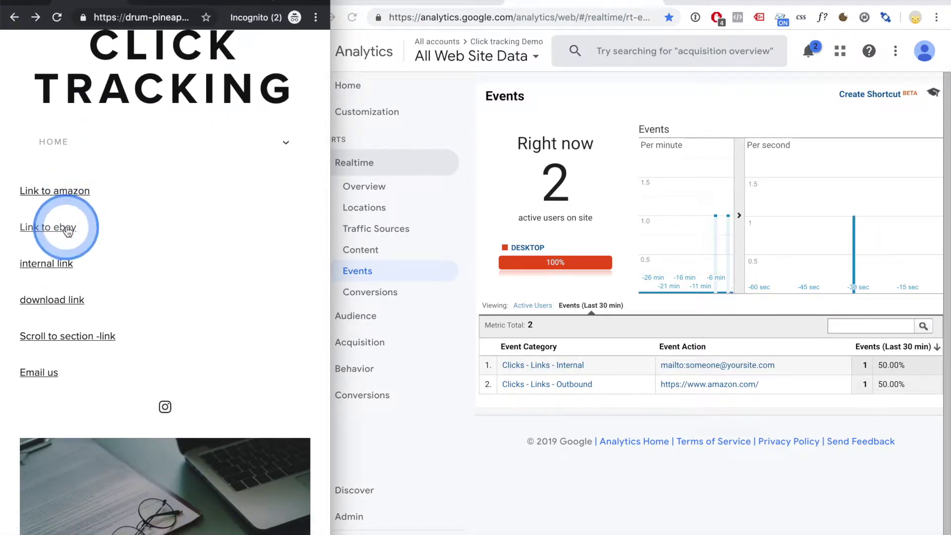
{"action": "left_click", "coordinate": [58, 266]}
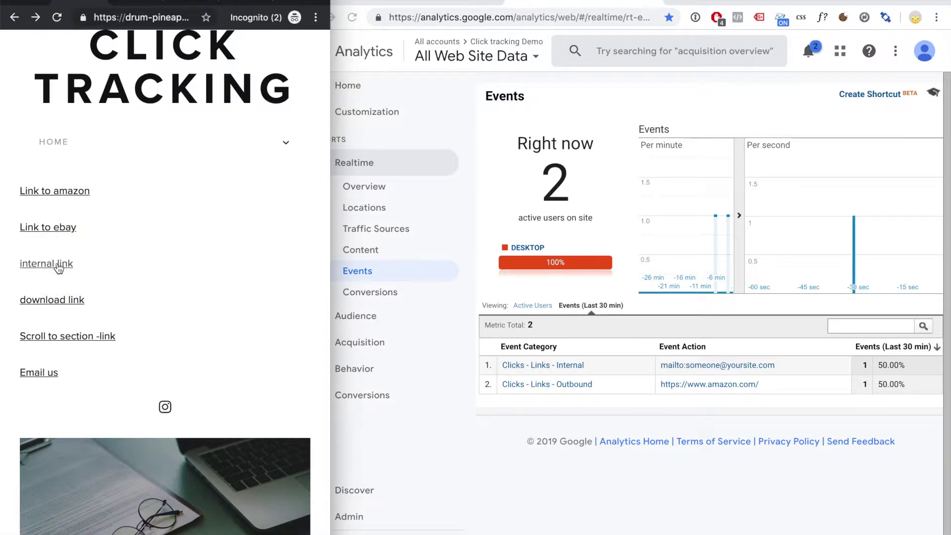
{"action": "left_click", "coordinate": [58, 303]}
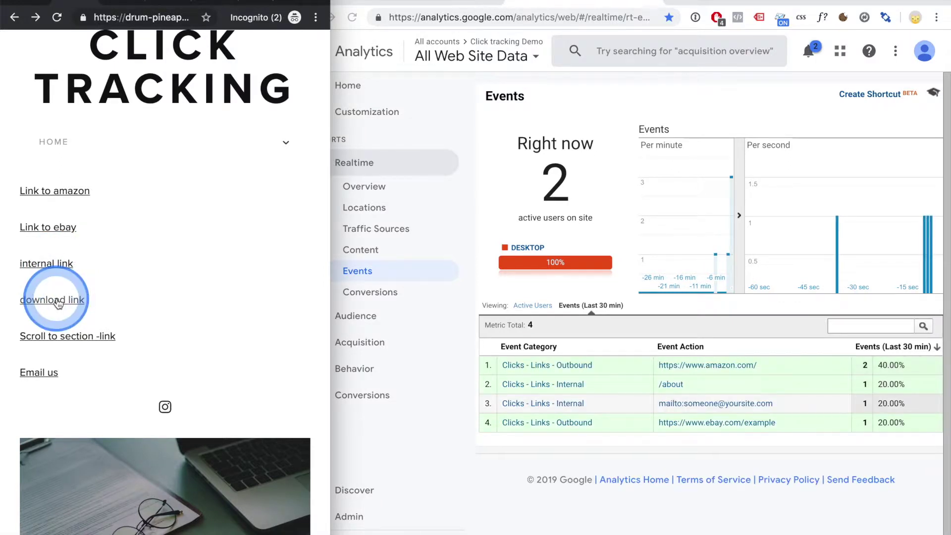
{"action": "left_click", "coordinate": [63, 336]}
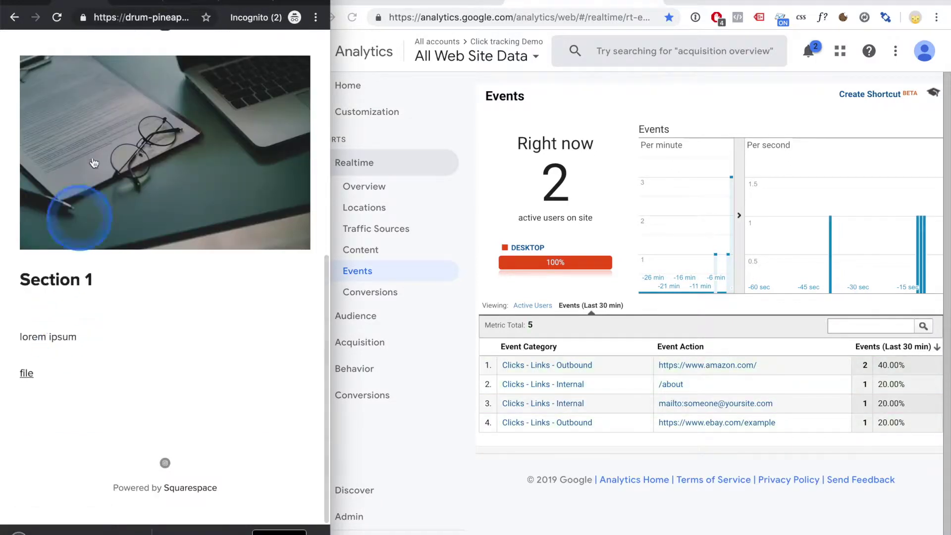
{"action": "scroll", "coordinate": [94, 164], "scroll_direction": "up", "scroll_amount": 5}
Click Email us and discard the draft, then click the Instagram icon and the linked image
{"action": "left_click", "coordinate": [37, 282]}
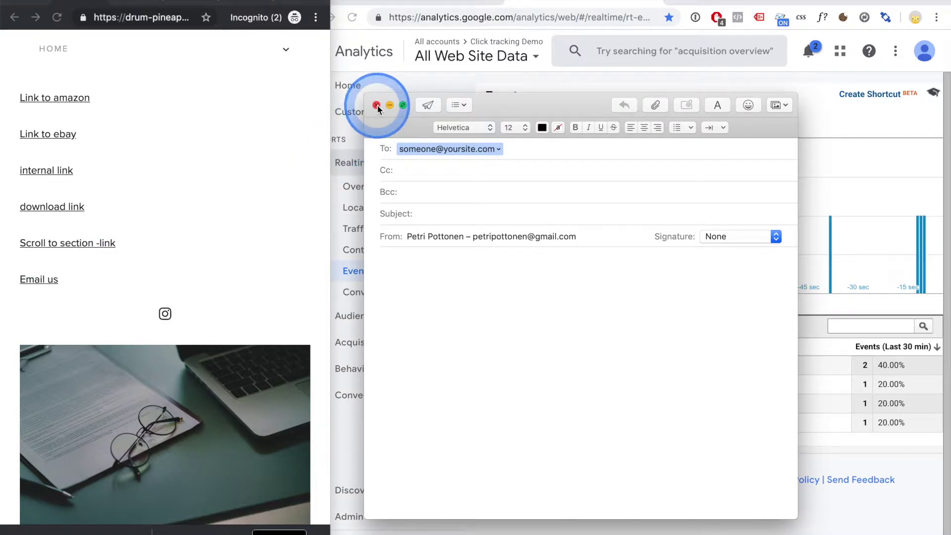
{"action": "left_click", "coordinate": [376, 105]}
{"action": "left_click", "coordinate": [492, 204]}
{"action": "left_click", "coordinate": [259, 272]}
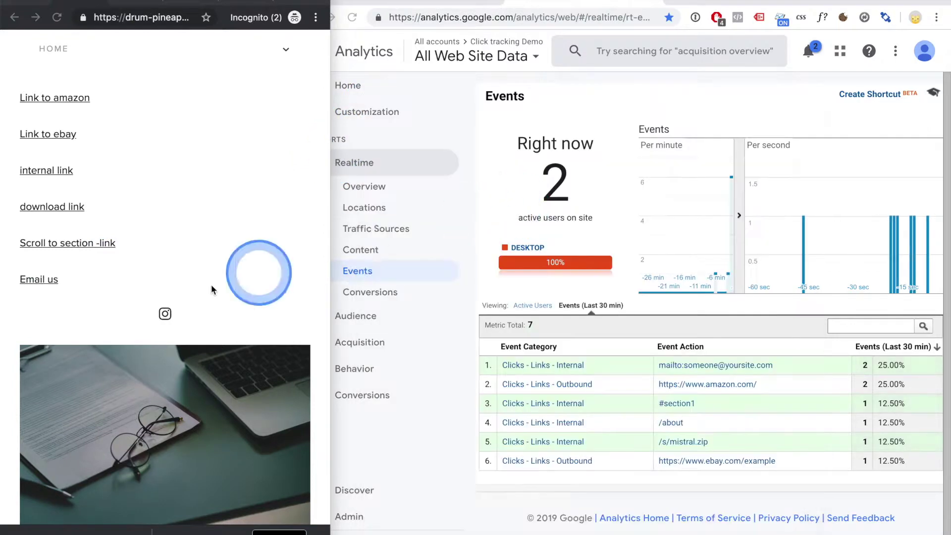
{"action": "left_click", "coordinate": [165, 313]}
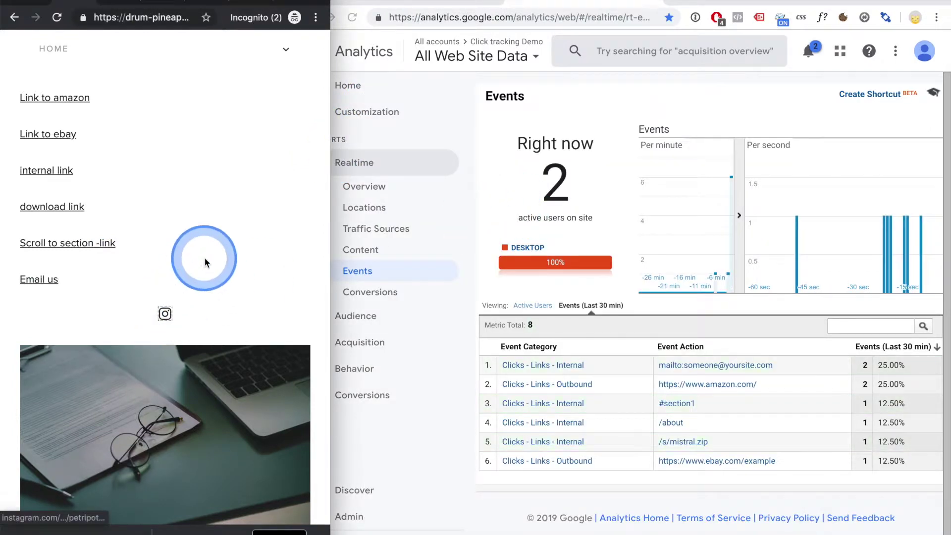
{"action": "scroll", "coordinate": [206, 263], "scroll_direction": "down", "scroll_amount": 3}
{"action": "left_click", "coordinate": [172, 342]}
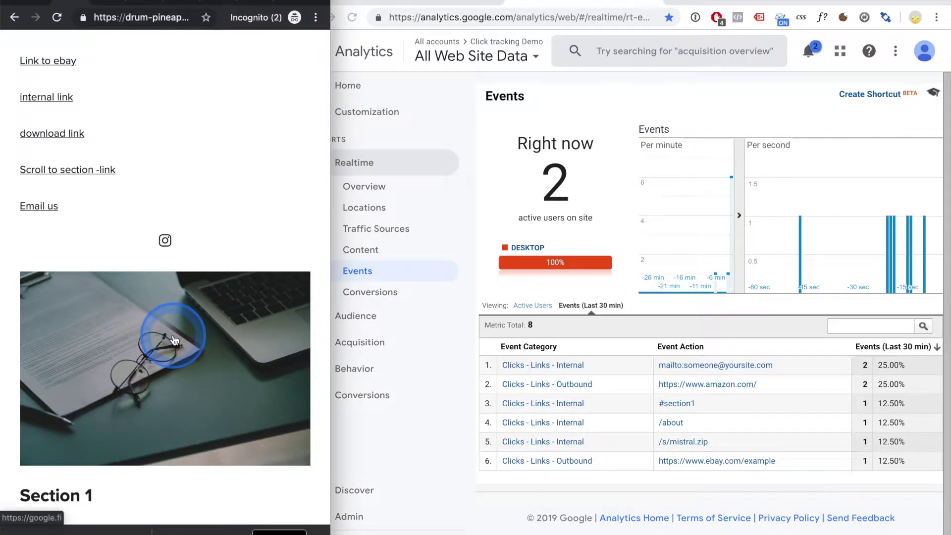
Review the Event Action column of the Events (Last 30 min) table
{"action": "left_click", "coordinate": [616, 328]}
{"action": "left_click", "coordinate": [894, 252]}
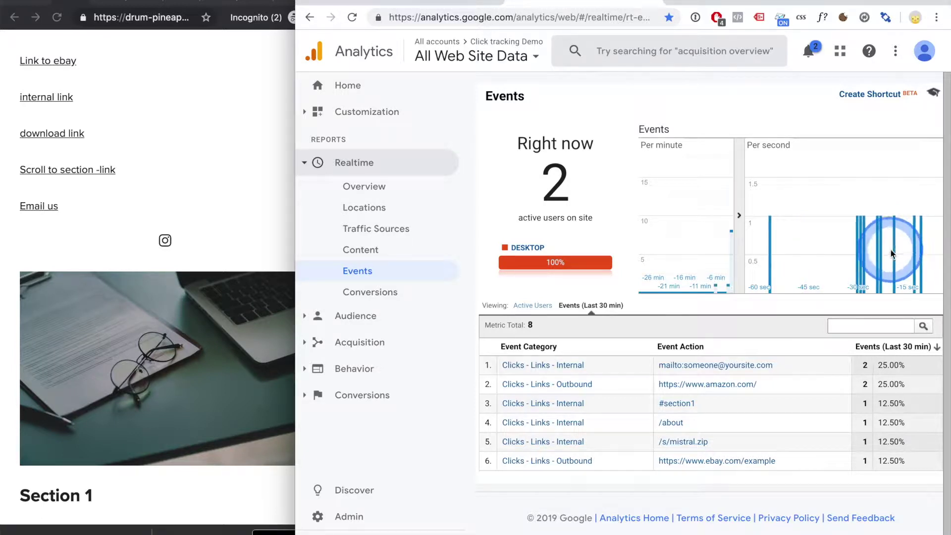
{"action": "left_click", "coordinate": [703, 326]}
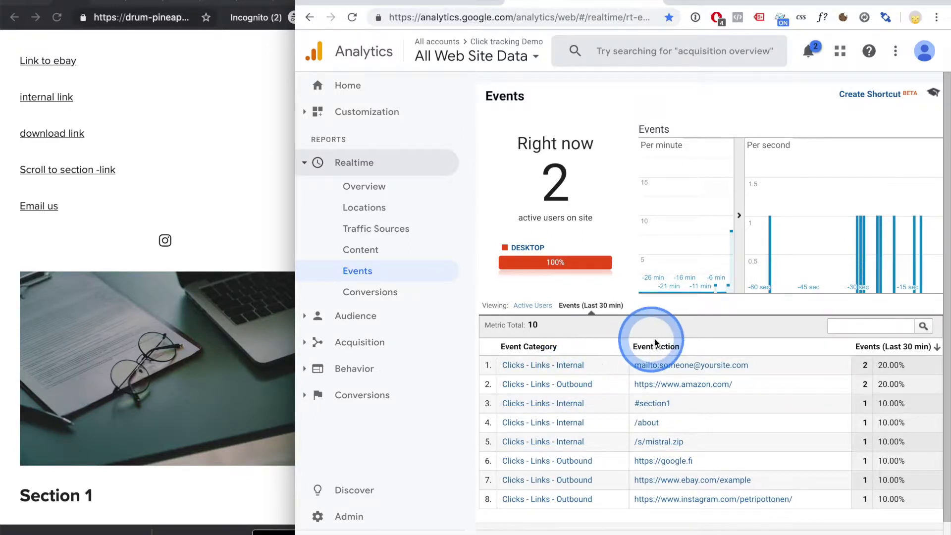
{"action": "left_click_drag", "start_coordinate": [630, 346], "coordinate": [681, 347]}
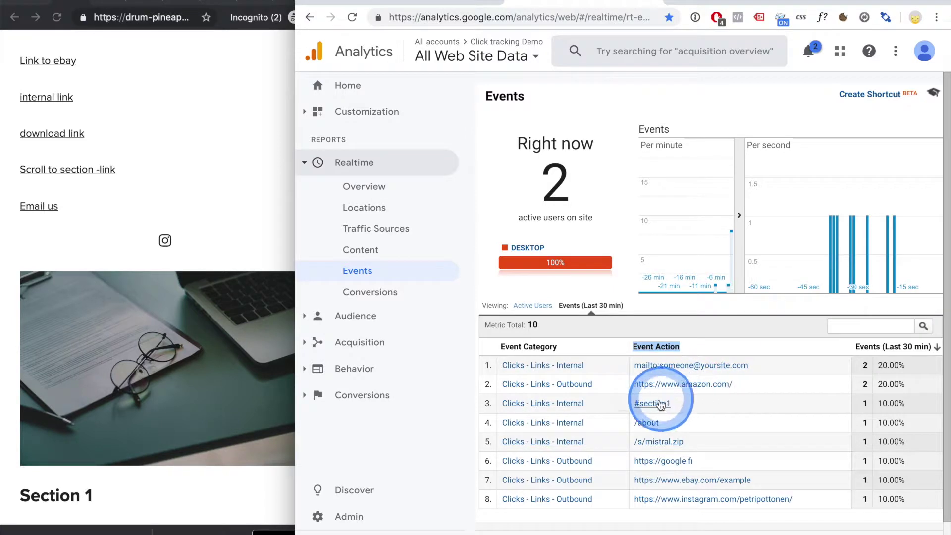
{"action": "left_click", "coordinate": [657, 444]}
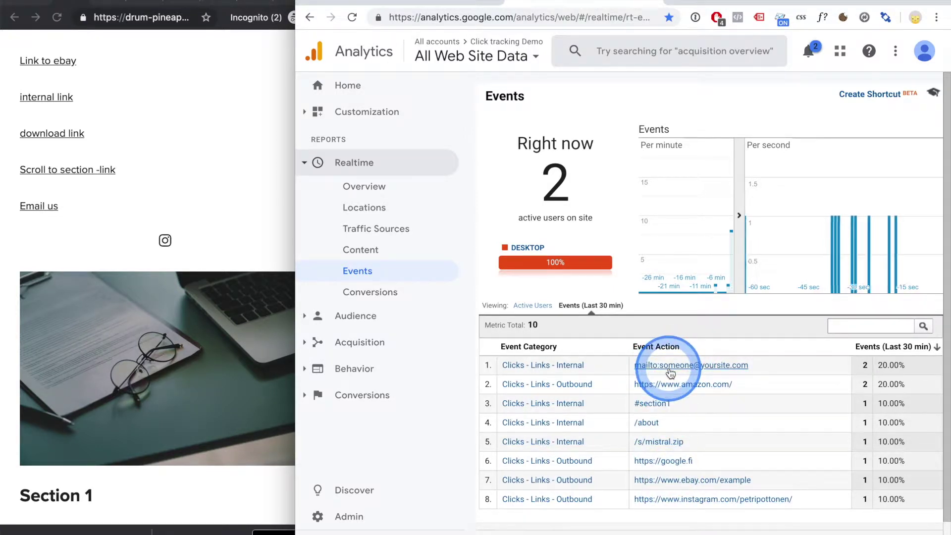
Compare the test page's internal link with the events logged in Analytics
{"action": "left_click", "coordinate": [244, 265]}
{"action": "scroll", "coordinate": [223, 255], "scroll_direction": "up", "scroll_amount": 2}
{"action": "triple_click", "coordinate": [87, 156]}
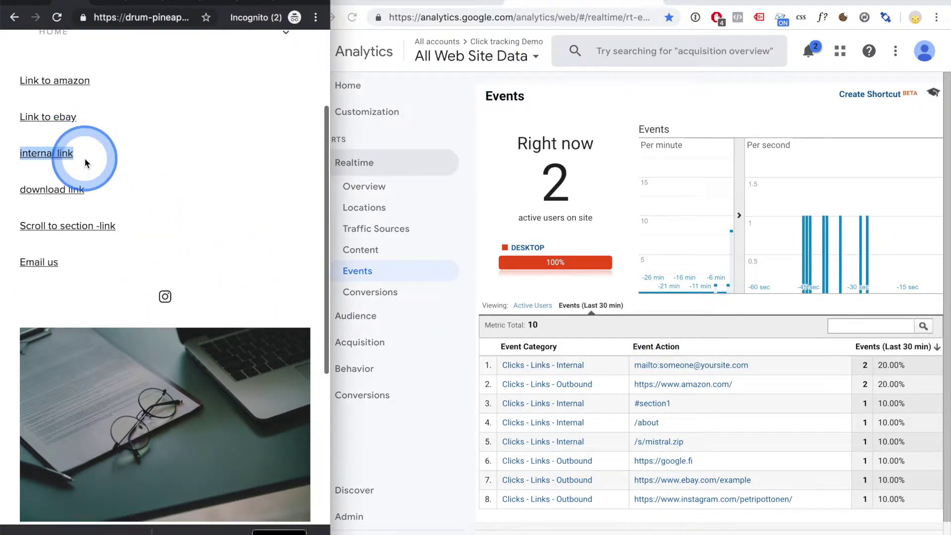
{"action": "left_click_drag", "start_coordinate": [87, 163], "coordinate": [97, 153]}
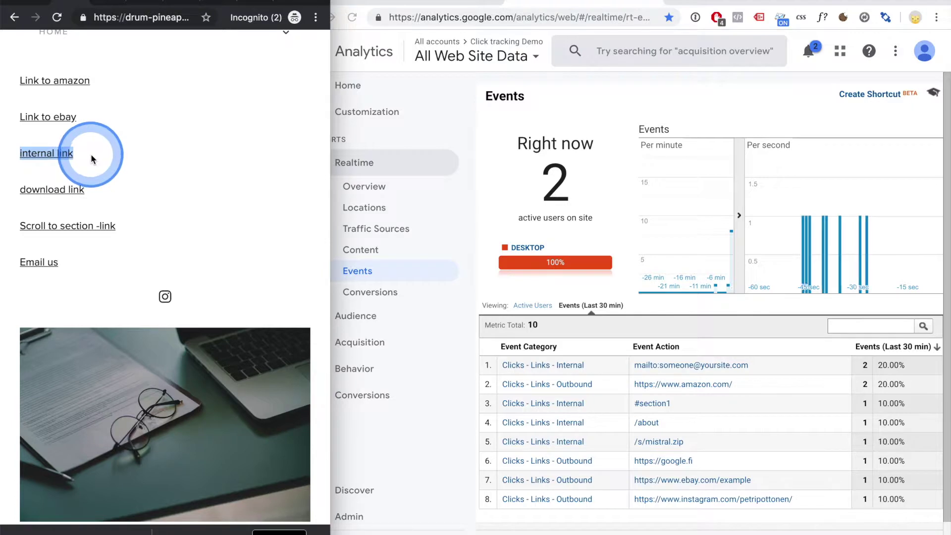
{"action": "left_click", "coordinate": [714, 416]}
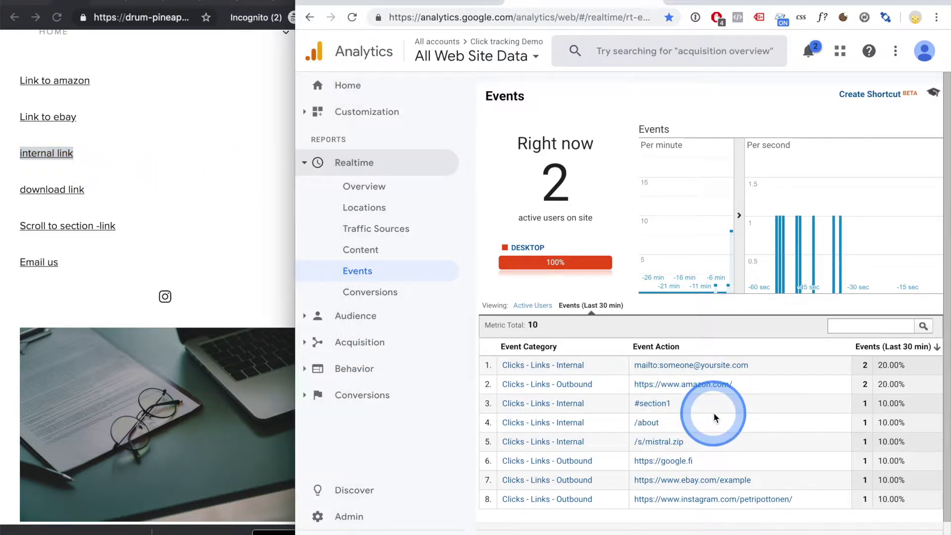
{"action": "scroll", "coordinate": [714, 412], "scroll_direction": "down", "scroll_amount": 1}
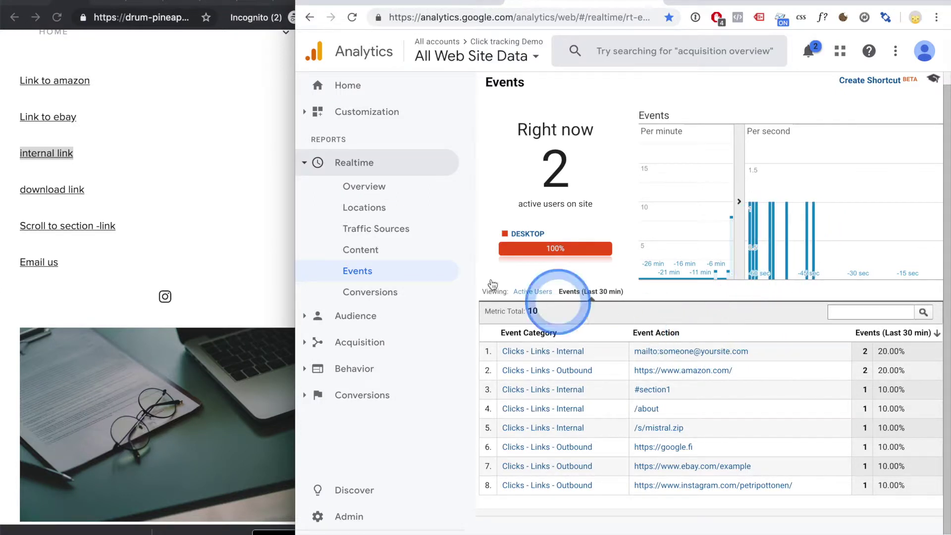
{"action": "left_click", "coordinate": [349, 369]}
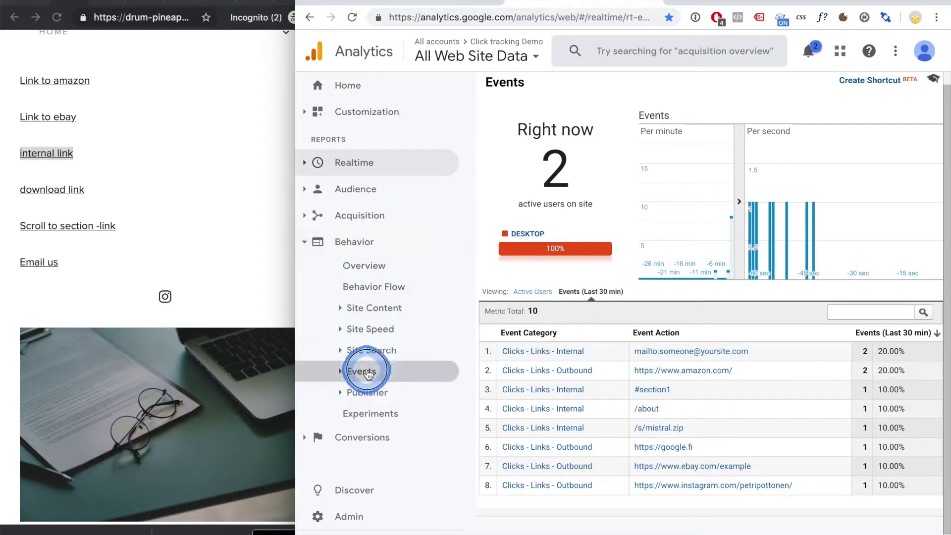
Open Behavior > Events > Top Events (140 events: 80 internal, 60 outbound) in a widened window
{"action": "left_click", "coordinate": [349, 370]}
{"action": "left_click", "coordinate": [377, 417]}
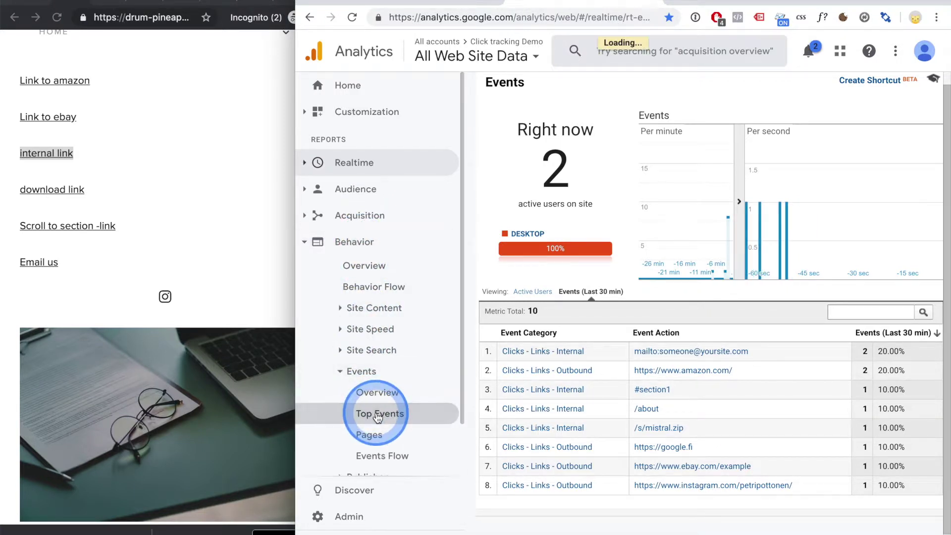
{"action": "left_click", "coordinate": [297, 395]}
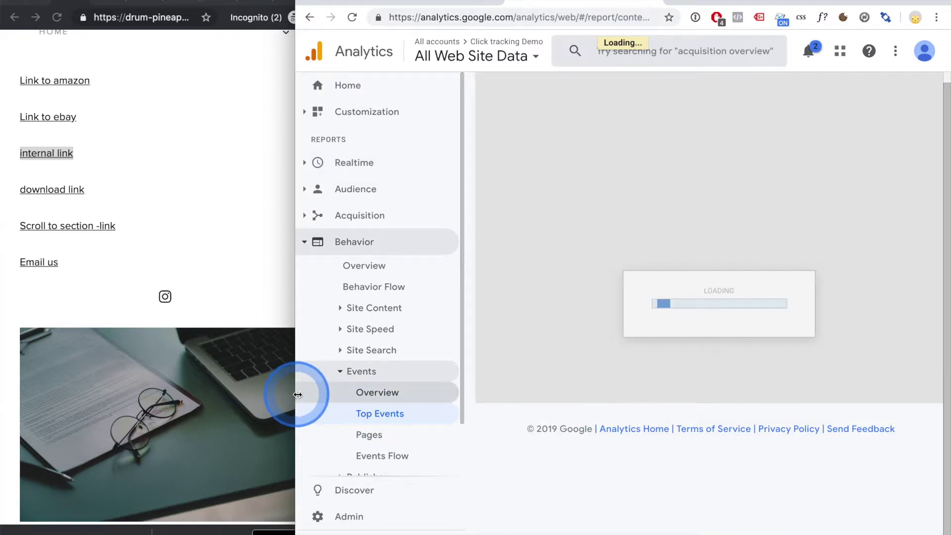
{"action": "left_click_drag", "start_coordinate": [274, 394], "coordinate": [99, 391]}
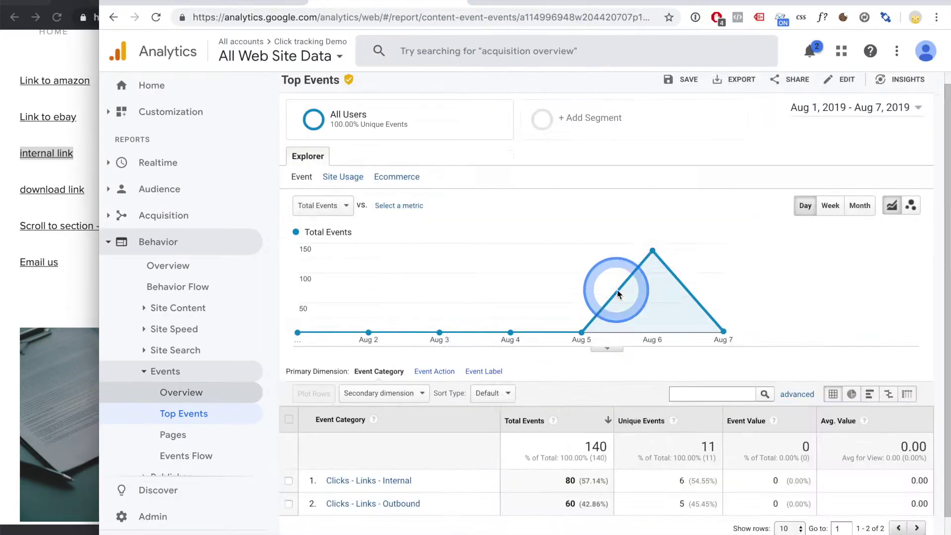
{"action": "scroll", "coordinate": [698, 275], "scroll_direction": "down", "scroll_amount": 1}
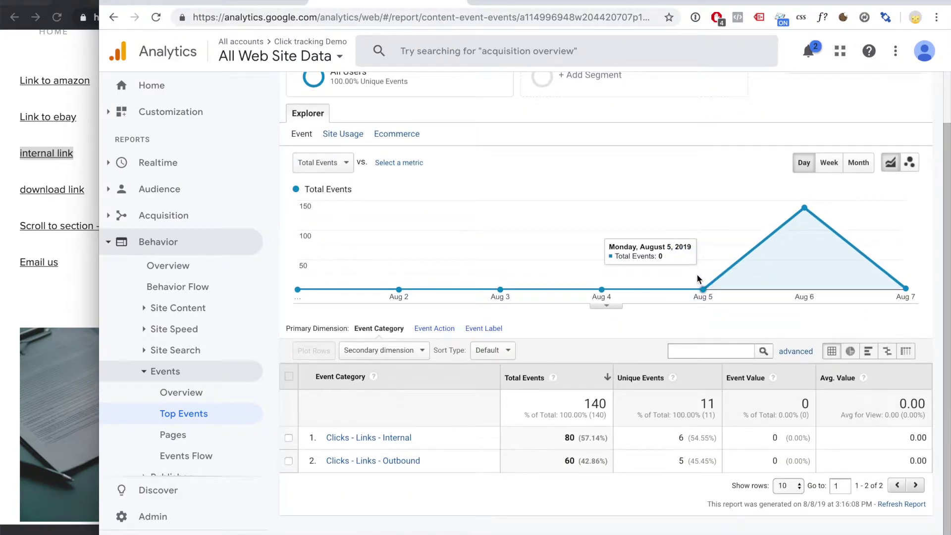
{"action": "left_click", "coordinate": [557, 379]}
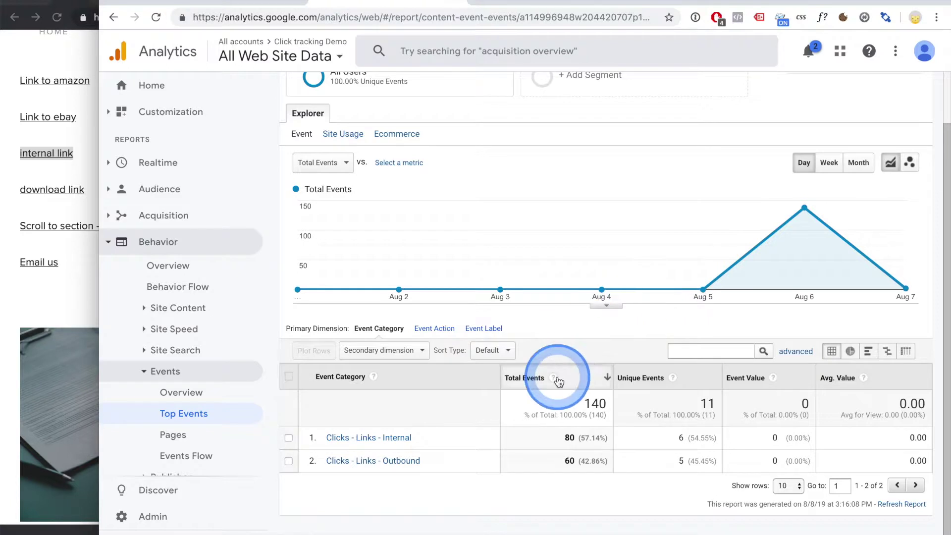
{"action": "left_click", "coordinate": [406, 461]}
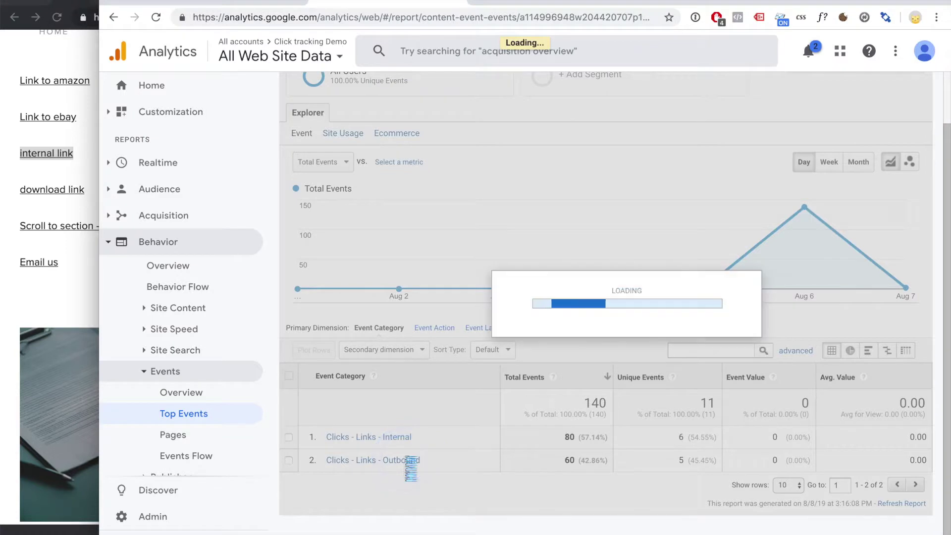
Add Page as a secondary dimension to the outbound link clicks breakdown
{"action": "scroll", "coordinate": [480, 425], "scroll_direction": "down", "scroll_amount": 1}
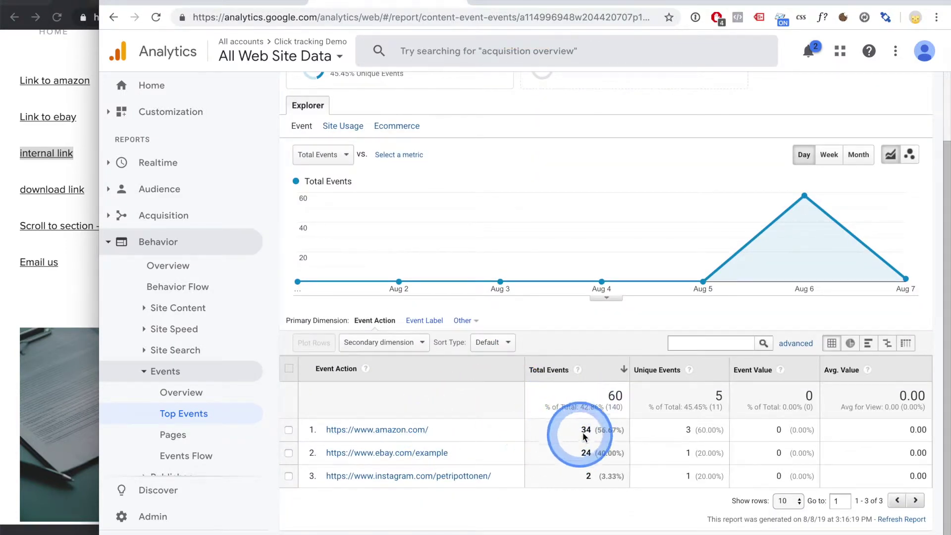
{"action": "scroll", "coordinate": [569, 441], "scroll_direction": "up", "scroll_amount": 3}
{"action": "left_click", "coordinate": [885, 115]}
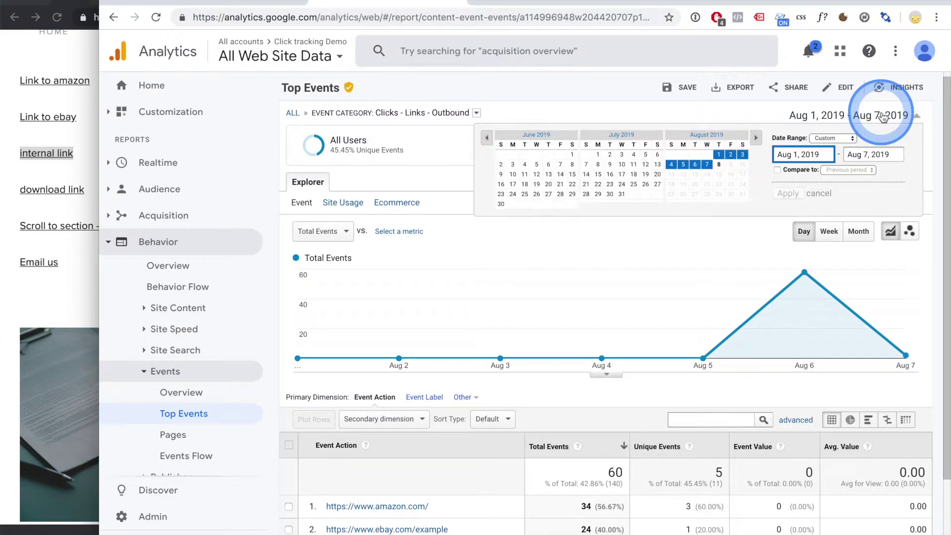
{"action": "left_click", "coordinate": [736, 263]}
{"action": "scroll", "coordinate": [340, 393], "scroll_direction": "down", "scroll_amount": 2}
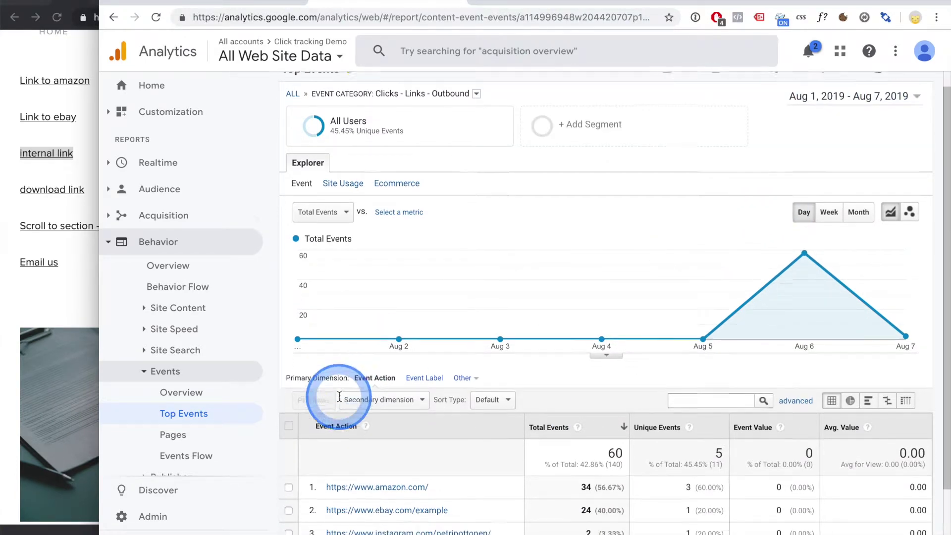
{"action": "left_click", "coordinate": [417, 362]}
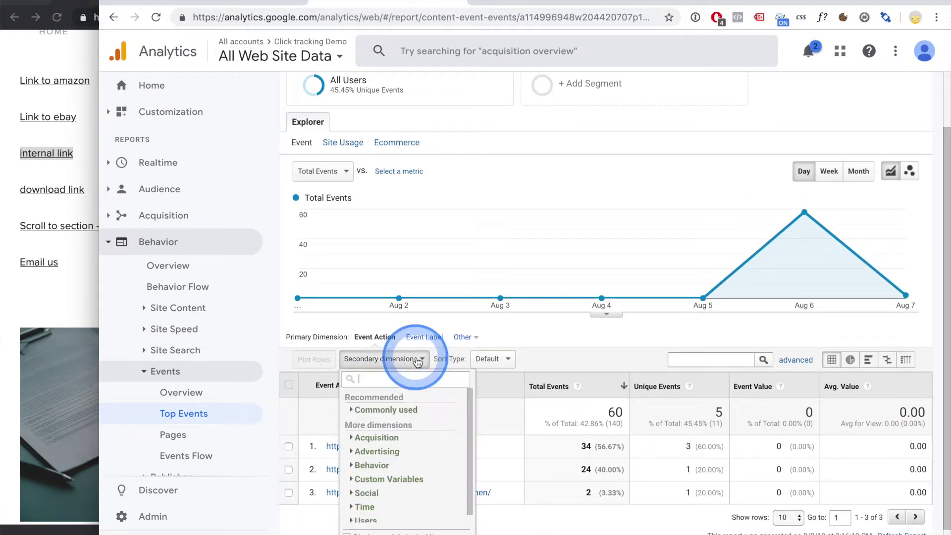
{"action": "left_click", "coordinate": [402, 377]}
{"action": "type", "text": "page"}
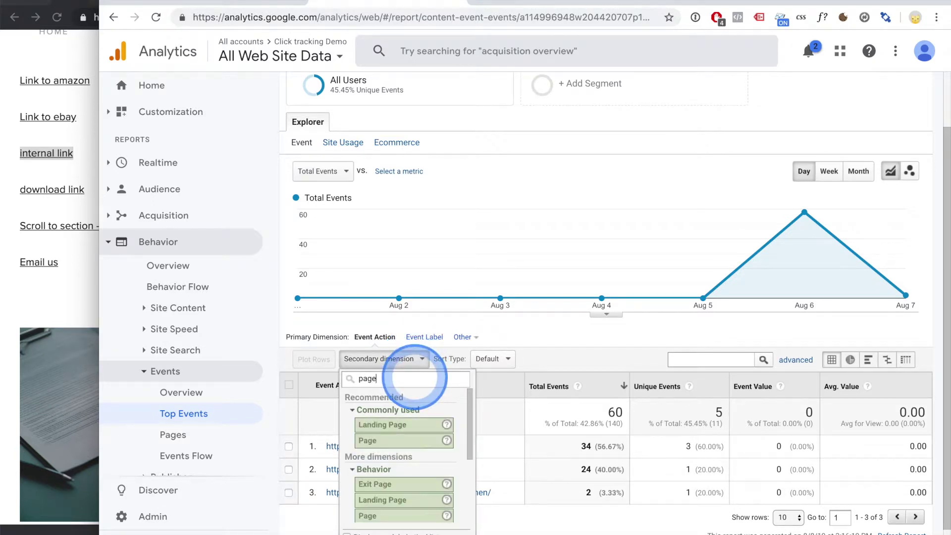
{"action": "left_click", "coordinate": [386, 440]}
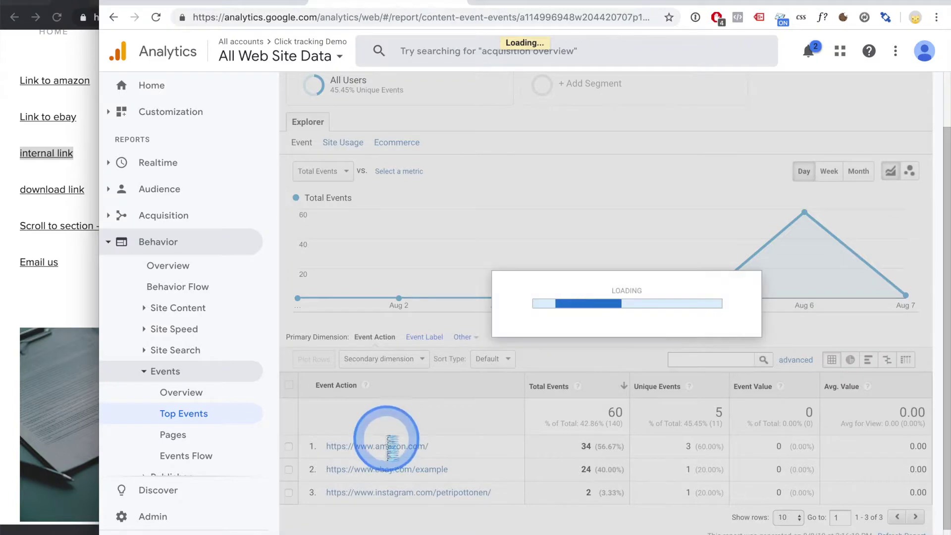
{"action": "scroll", "coordinate": [526, 477], "scroll_direction": "down", "scroll_amount": 1}
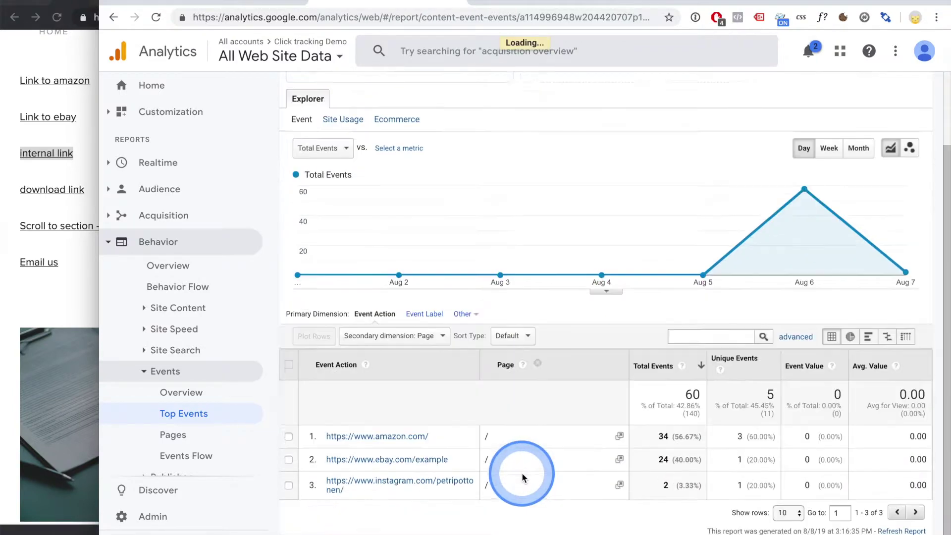
{"action": "left_click", "coordinate": [425, 341]}
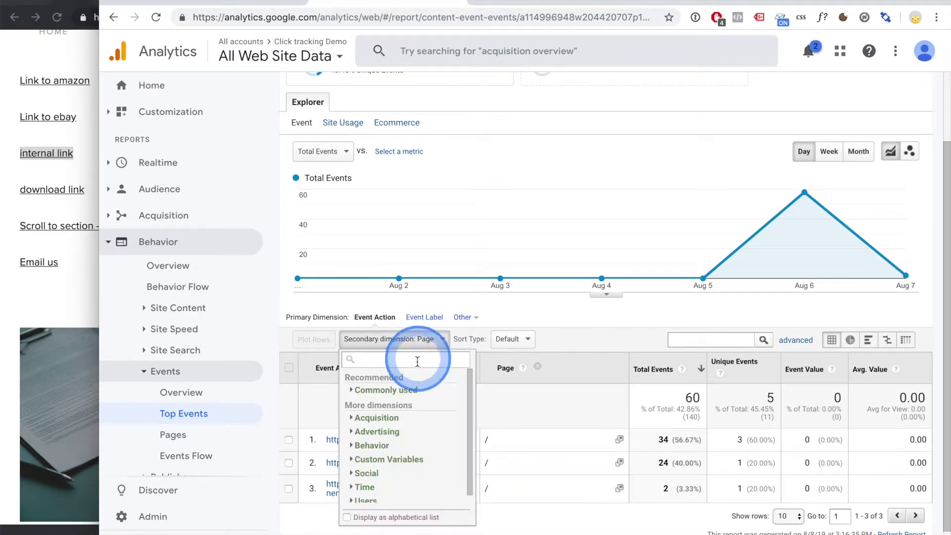
{"action": "type", "text": "label"}
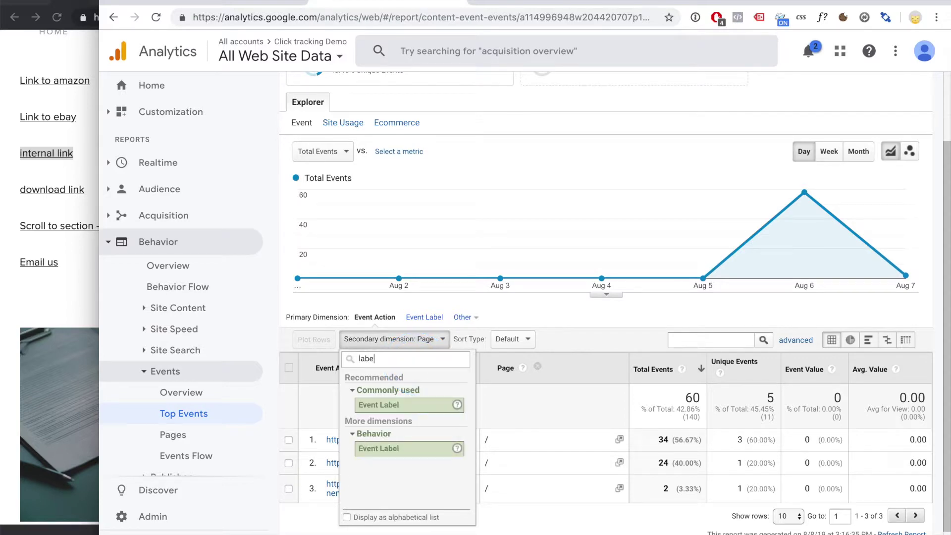
{"action": "left_click", "coordinate": [416, 405]}
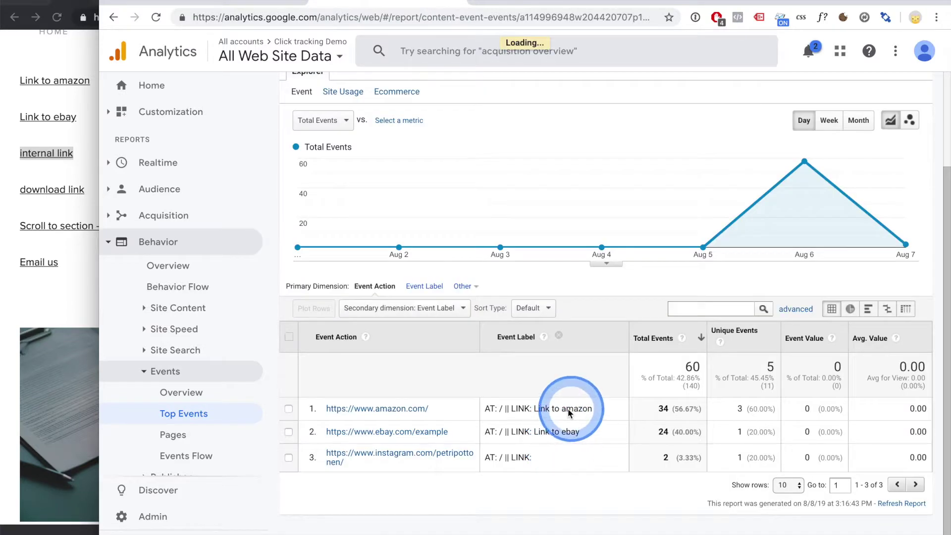
{"action": "left_click_drag", "start_coordinate": [534, 408], "coordinate": [596, 414]}
{"action": "left_click_drag", "start_coordinate": [534, 432], "coordinate": [593, 436]}
{"action": "scroll", "coordinate": [592, 436], "scroll_direction": "up", "scroll_amount": 2}
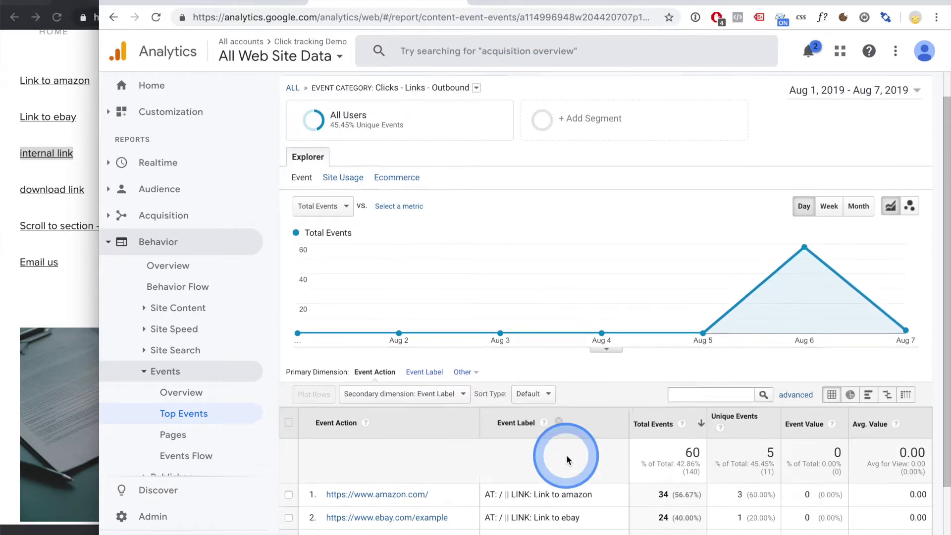
{"action": "scroll", "coordinate": [565, 392], "scroll_direction": "down", "scroll_amount": 1}
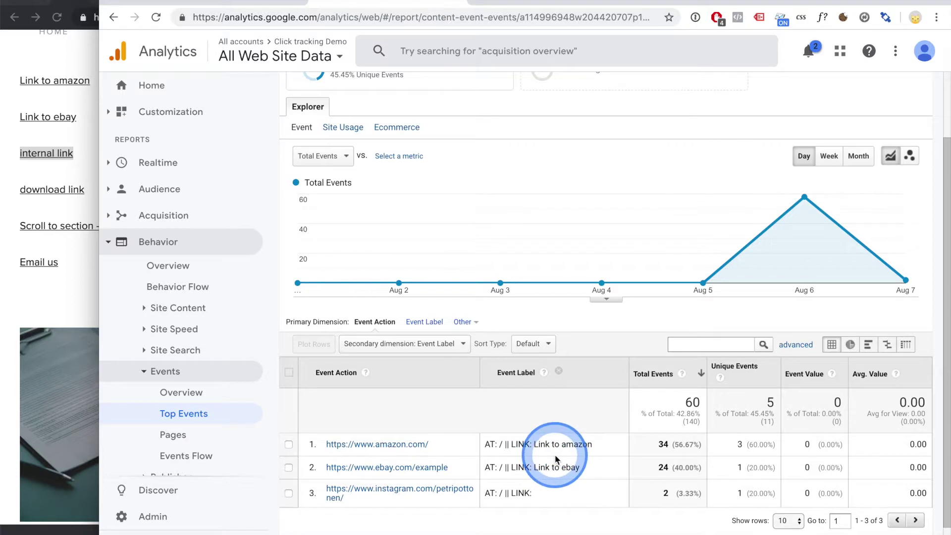
{"action": "scroll", "coordinate": [555, 454], "scroll_direction": "up", "scroll_amount": 1}
{"action": "scroll", "coordinate": [555, 454], "scroll_direction": "down", "scroll_amount": 1}
{"action": "scroll", "coordinate": [556, 457], "scroll_direction": "down", "scroll_amount": 1}
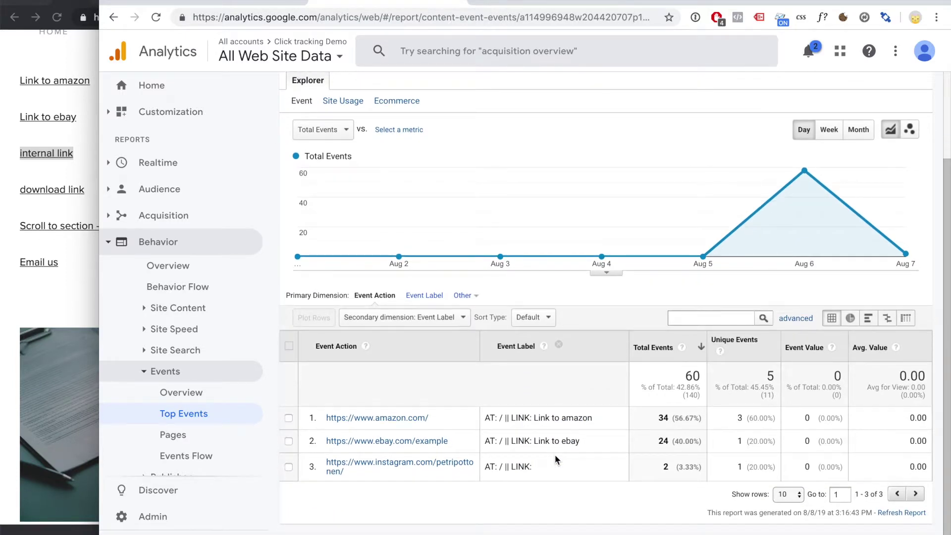
{"action": "scroll", "coordinate": [554, 459], "scroll_direction": "down", "scroll_amount": 1}
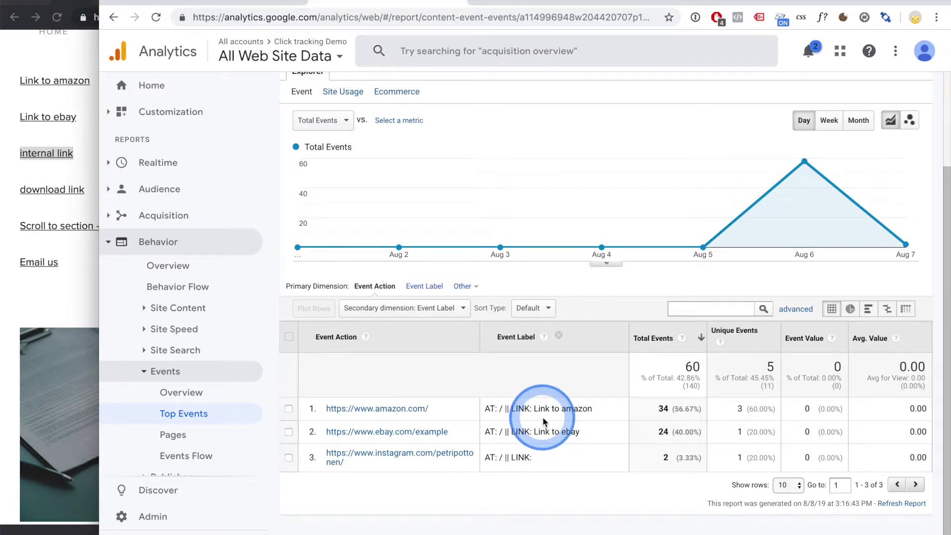
{"action": "scroll", "coordinate": [543, 421], "scroll_direction": "up", "scroll_amount": 1}
{"action": "scroll", "coordinate": [543, 420], "scroll_direction": "up", "scroll_amount": 1}
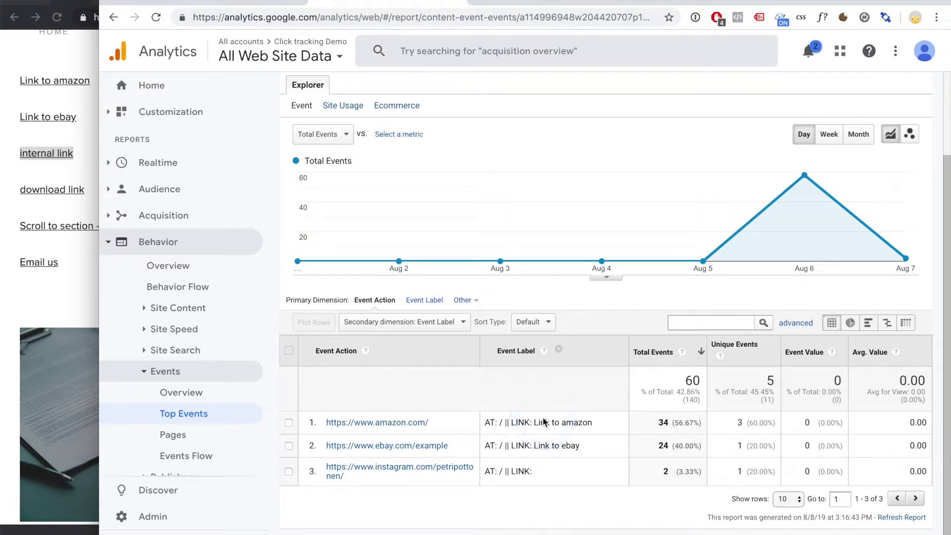
{"action": "scroll", "coordinate": [543, 421], "scroll_direction": "up", "scroll_amount": 3}
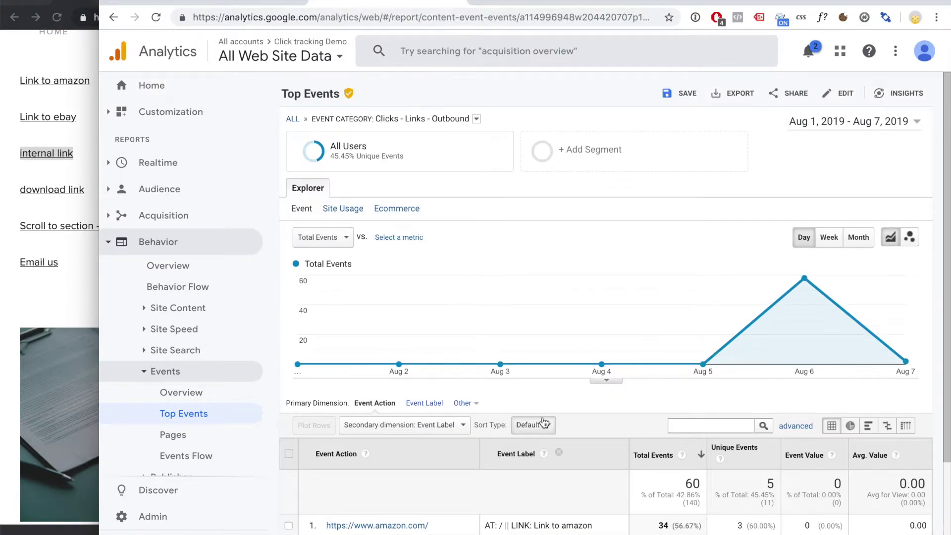
Cancel the Save Report prompt, remove the accidental bookmark, and reopen the Event Category list
{"action": "left_click", "coordinate": [476, 120]}
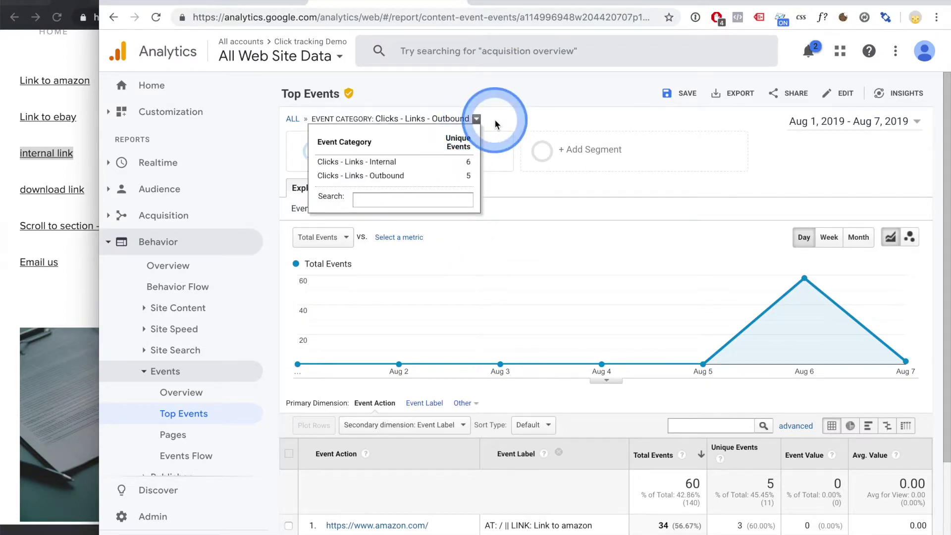
{"action": "left_click", "coordinate": [496, 124]}
{"action": "scroll", "coordinate": [495, 119], "scroll_direction": "down", "scroll_amount": 2}
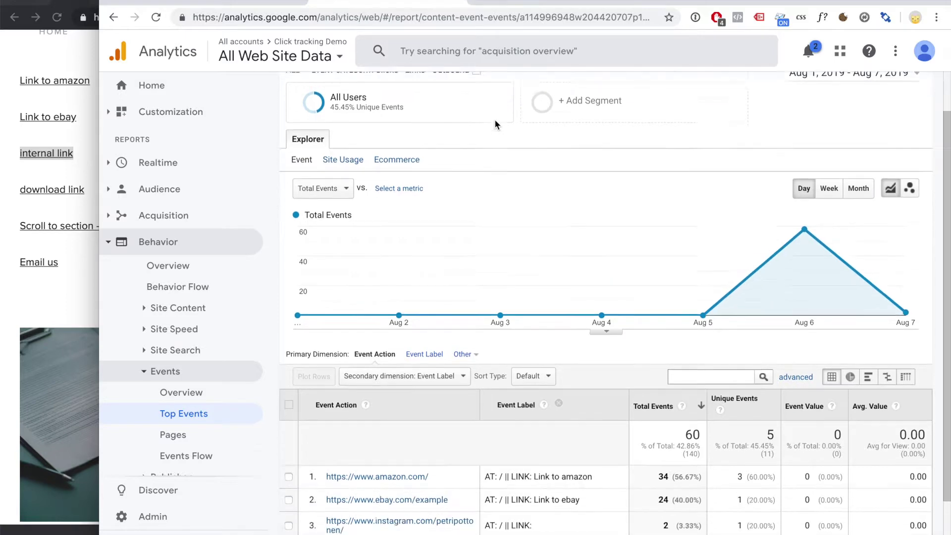
{"action": "scroll", "coordinate": [494, 119], "scroll_direction": "up", "scroll_amount": 2}
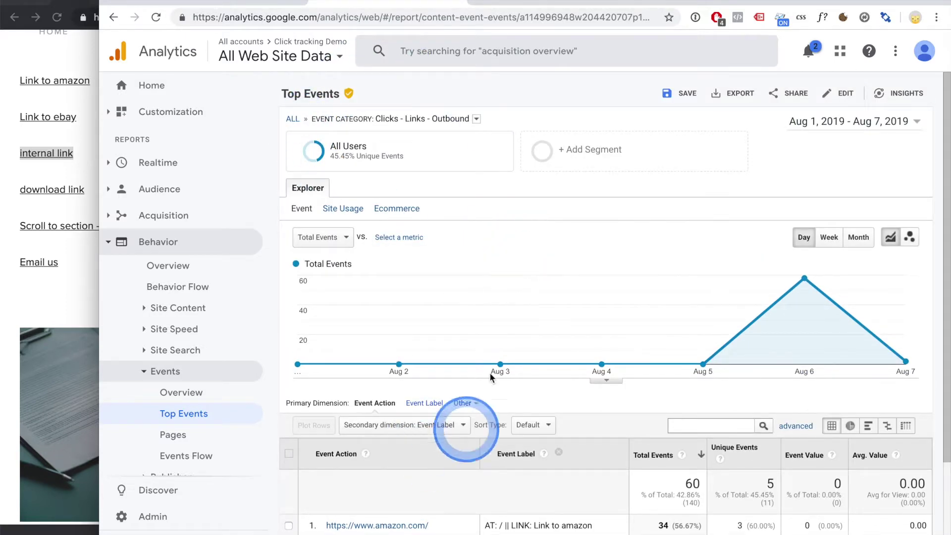
{"action": "left_click", "coordinate": [686, 93]}
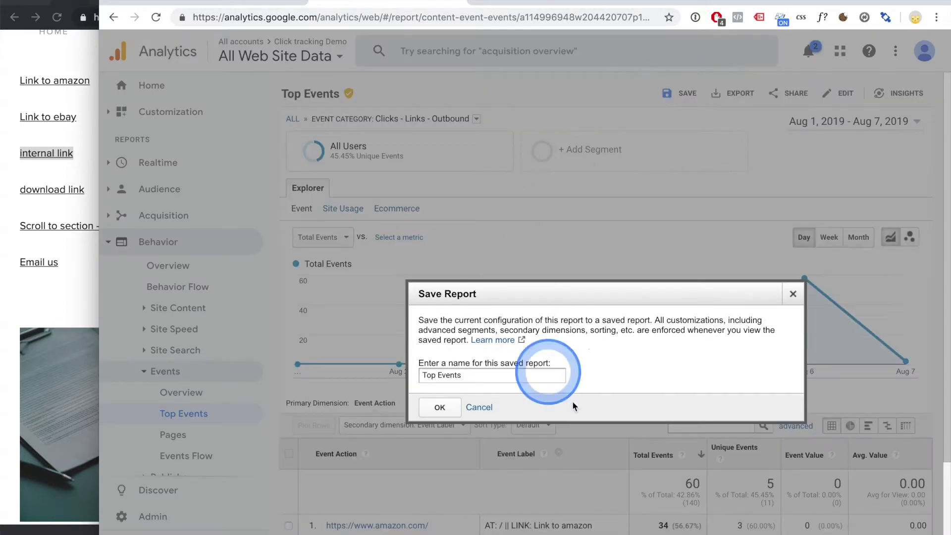
{"action": "left_click", "coordinate": [793, 294]}
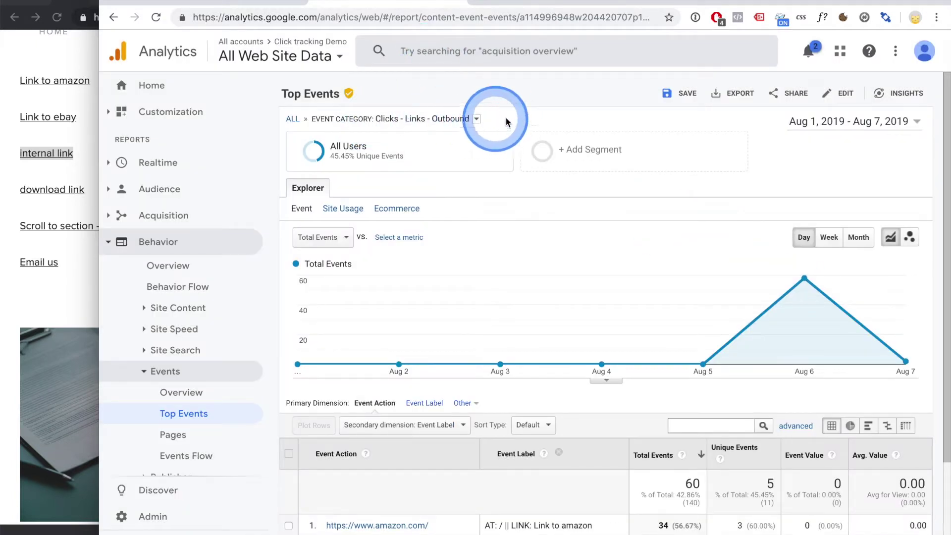
{"action": "key", "text": "ctrl+d"}
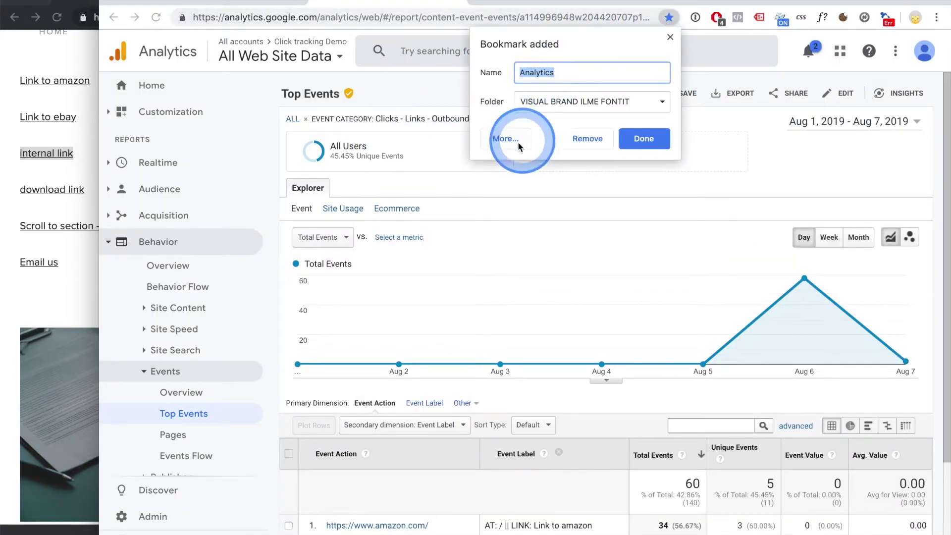
{"action": "left_click", "coordinate": [574, 141]}
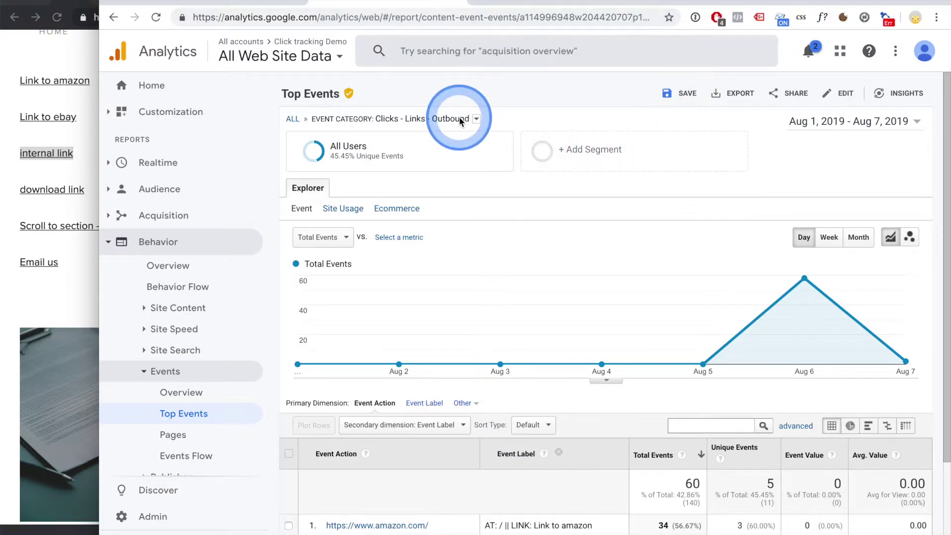
{"action": "left_click", "coordinate": [475, 118]}
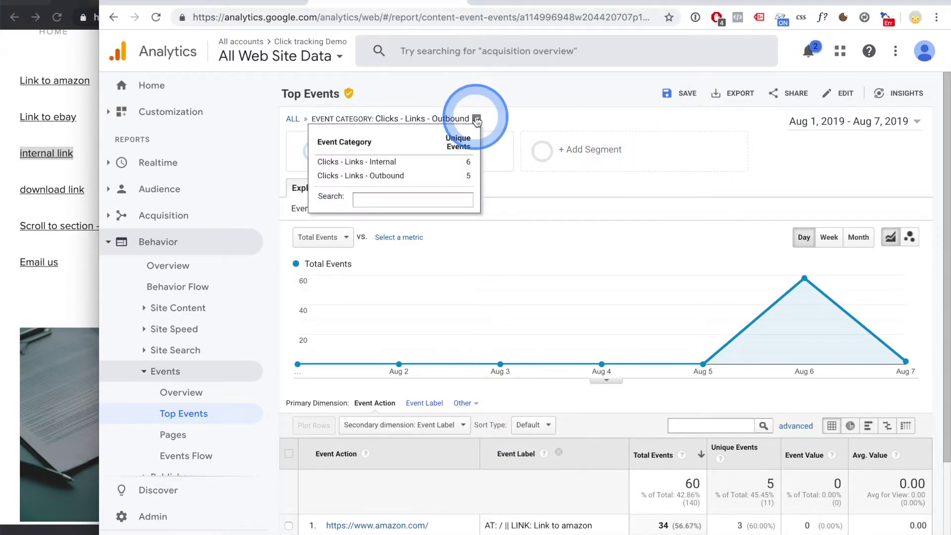
Switch Top Events to Clicks - Links - Internal, note the /s/mistral.zip action, and go to Admin
{"action": "left_click", "coordinate": [388, 163]}
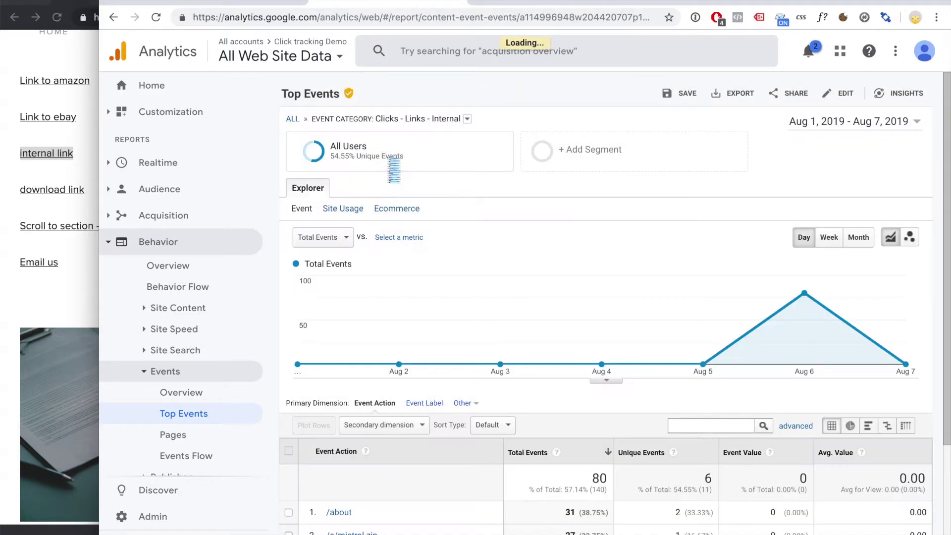
{"action": "left_click", "coordinate": [499, 196]}
{"action": "scroll", "coordinate": [499, 196], "scroll_direction": "down", "scroll_amount": 3}
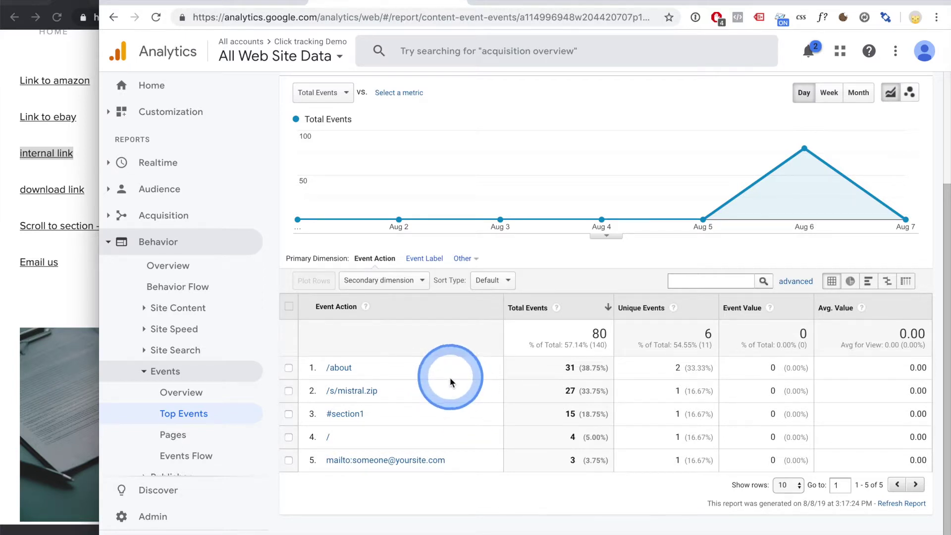
{"action": "left_click_drag", "start_coordinate": [379, 390], "coordinate": [327, 393]}
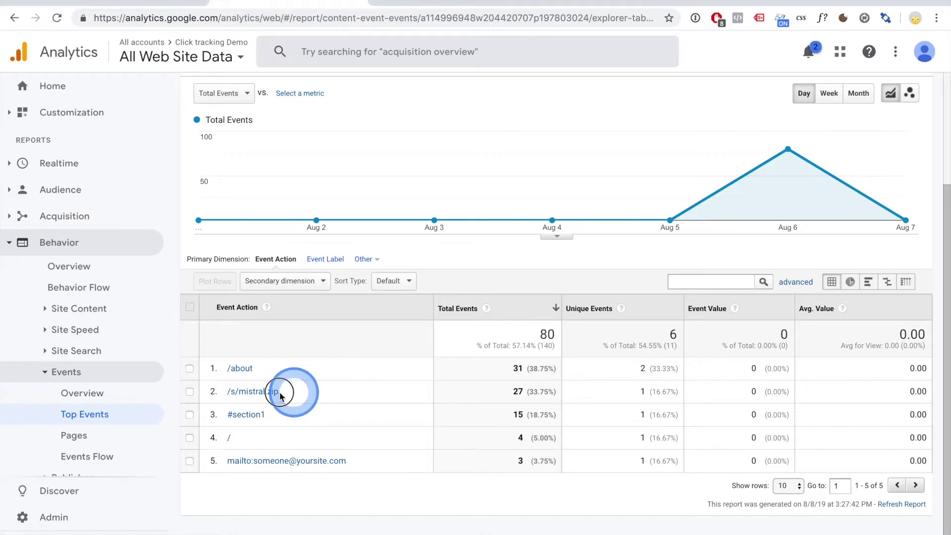
{"action": "left_click_drag", "start_coordinate": [287, 392], "coordinate": [234, 396]}
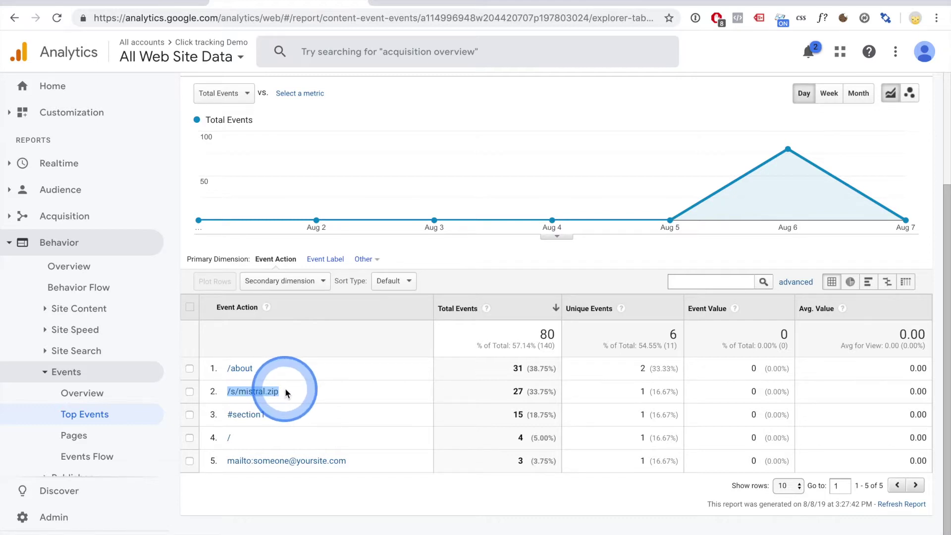
{"action": "left_click", "coordinate": [58, 520]}
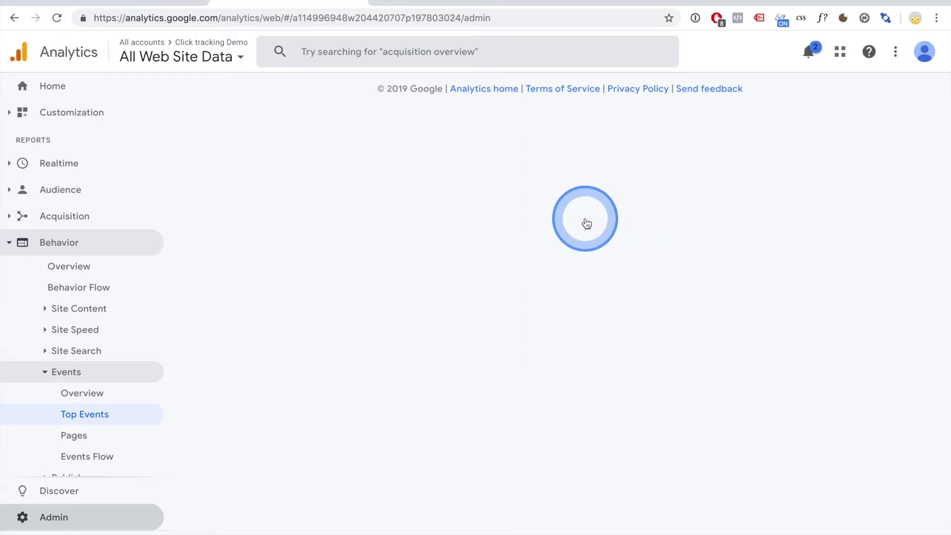
Edit the Ebook File Downloaded goal to drop the Clicks category, keeping action /s/mistral.zip
{"action": "left_click", "coordinate": [733, 241]}
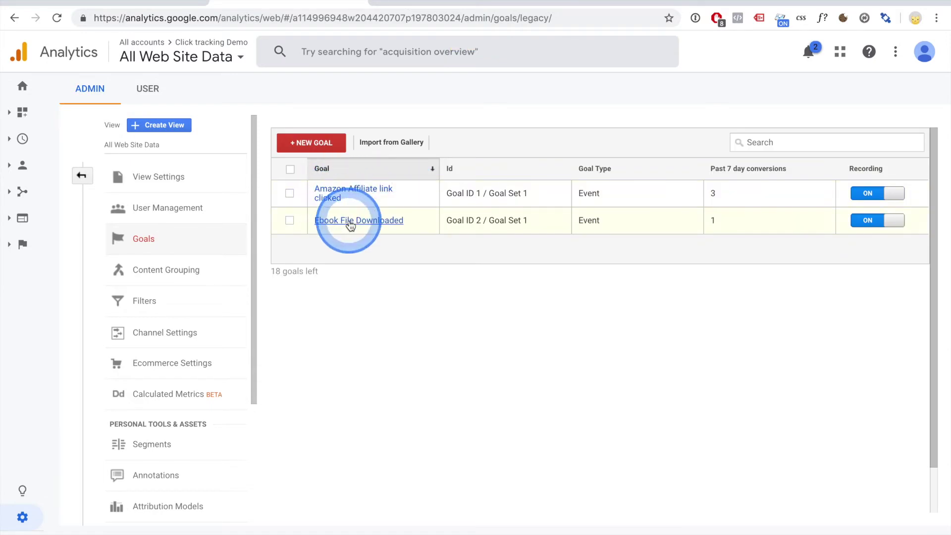
{"action": "left_click", "coordinate": [355, 223]}
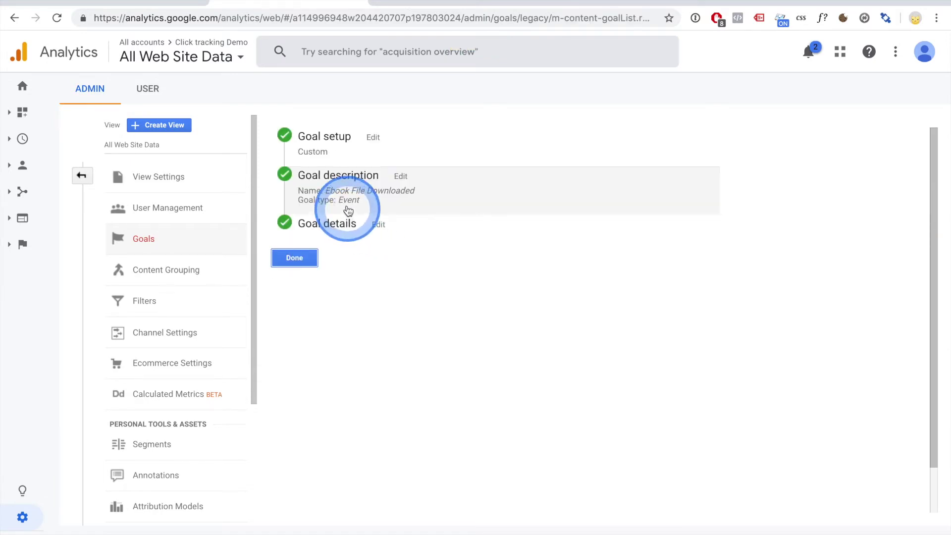
{"action": "left_click", "coordinate": [338, 225]}
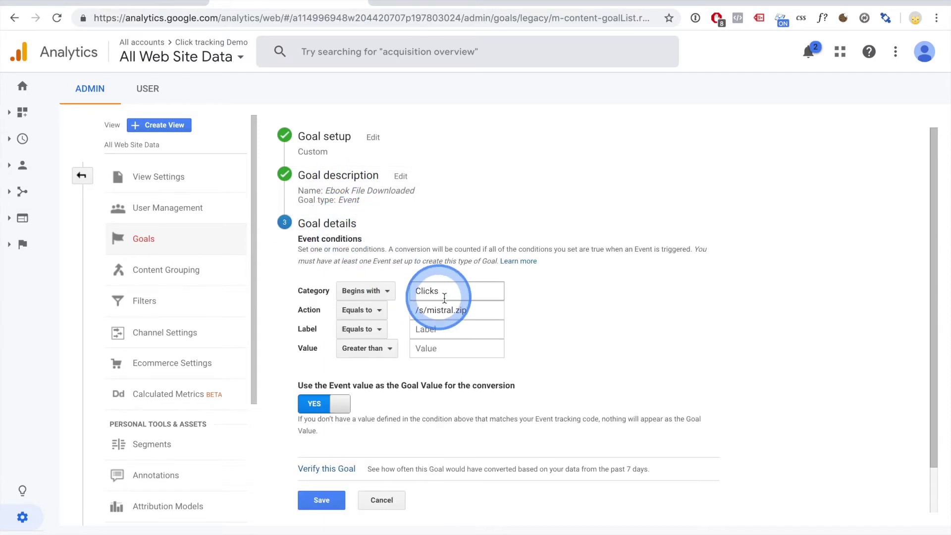
{"action": "left_click", "coordinate": [429, 291]}
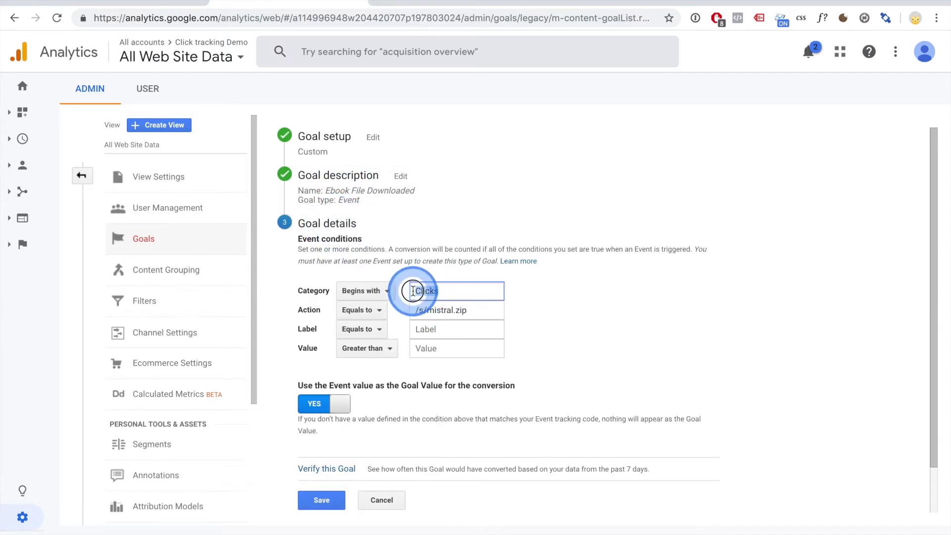
{"action": "left_click_drag", "start_coordinate": [416, 291], "coordinate": [451, 291]}
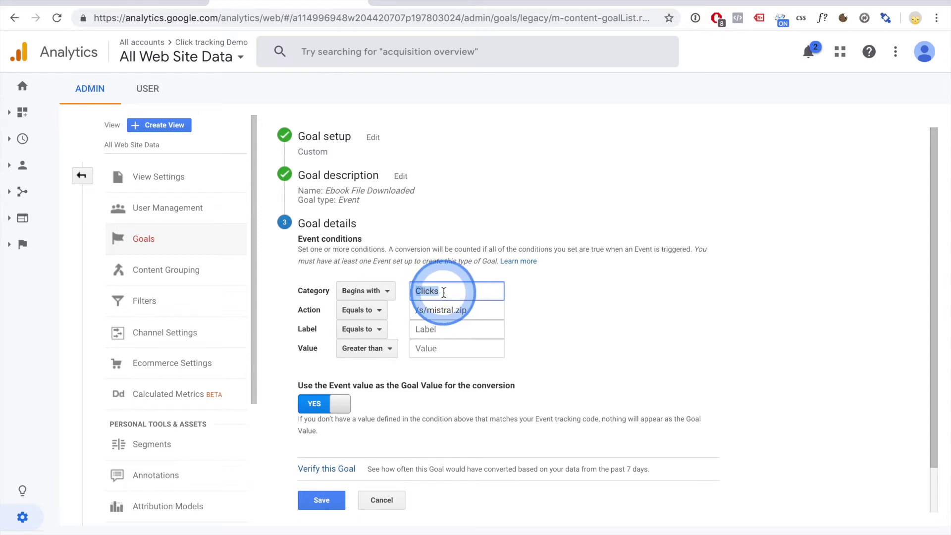
{"action": "key", "text": "BackSpace"}
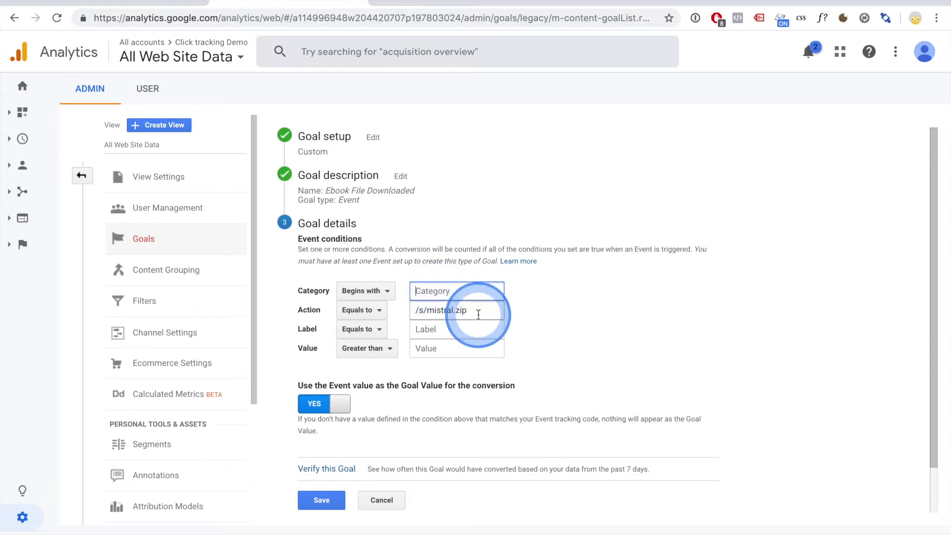
{"action": "mouse_move", "coordinate": [476, 311]}
{"action": "left_mouse_down"}
{"action": "mouse_move", "coordinate": [413, 312]}
{"action": "mouse_move", "coordinate": [464, 312]}
{"action": "left_mouse_up"}
Verify the goal (14.29% conversion rate) and save it
{"action": "left_click_drag", "start_coordinate": [319, 500], "coordinate": [335, 474]}
{"action": "left_click", "coordinate": [334, 475]}
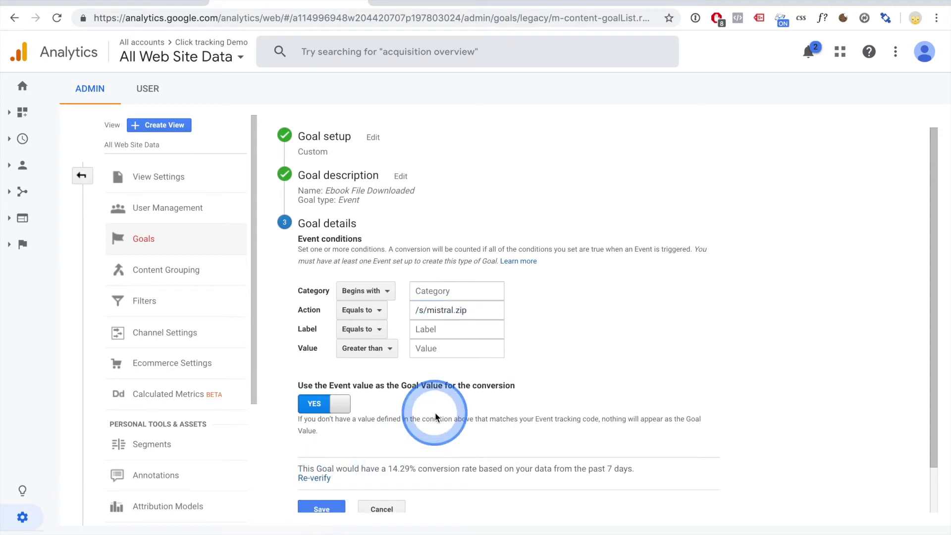
{"action": "scroll", "coordinate": [374, 425], "scroll_direction": "down", "scroll_amount": 1}
{"action": "left_click_drag", "start_coordinate": [333, 430], "coordinate": [365, 445]}
{"action": "left_click", "coordinate": [646, 437]}
{"action": "scroll", "coordinate": [366, 444], "scroll_direction": "up", "scroll_amount": 1}
{"action": "left_click", "coordinate": [319, 496]}
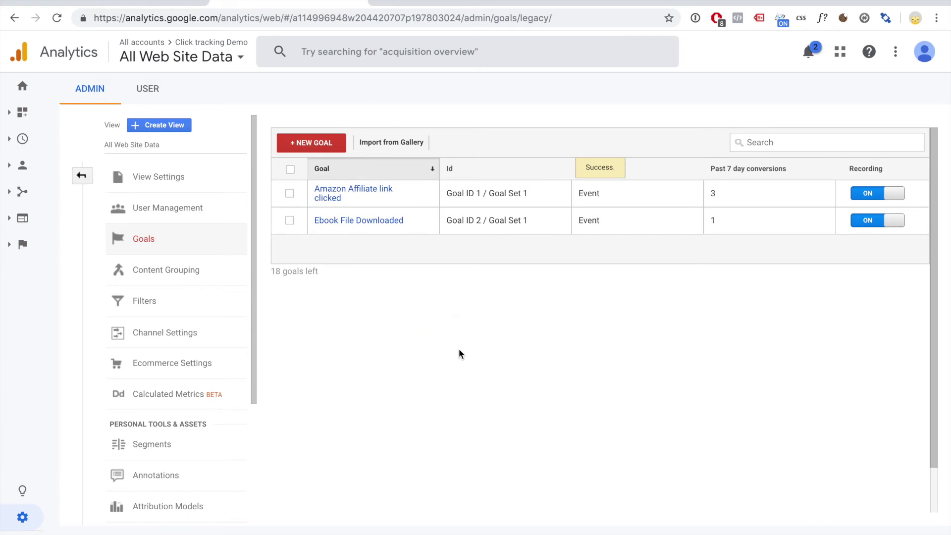
{"action": "left_click", "coordinate": [447, 322]}
{"action": "left_click", "coordinate": [458, 287]}
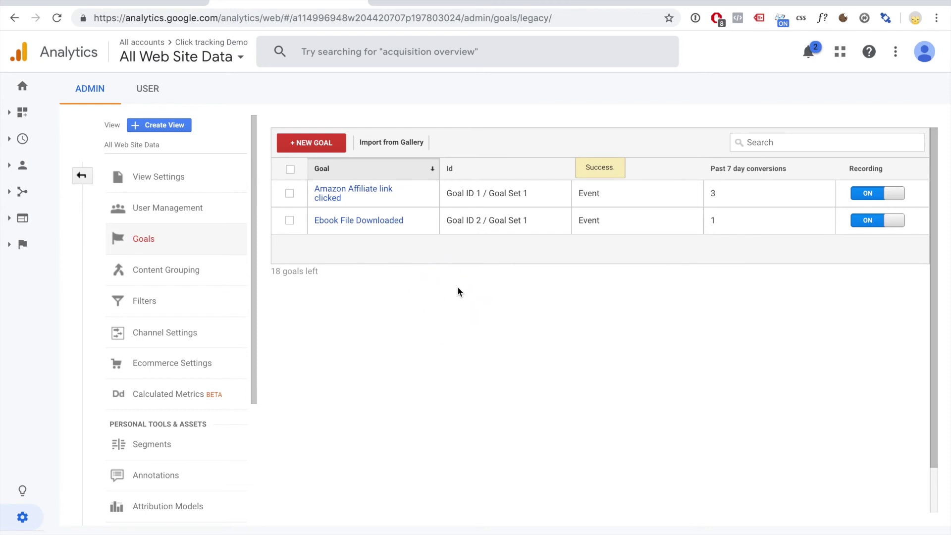